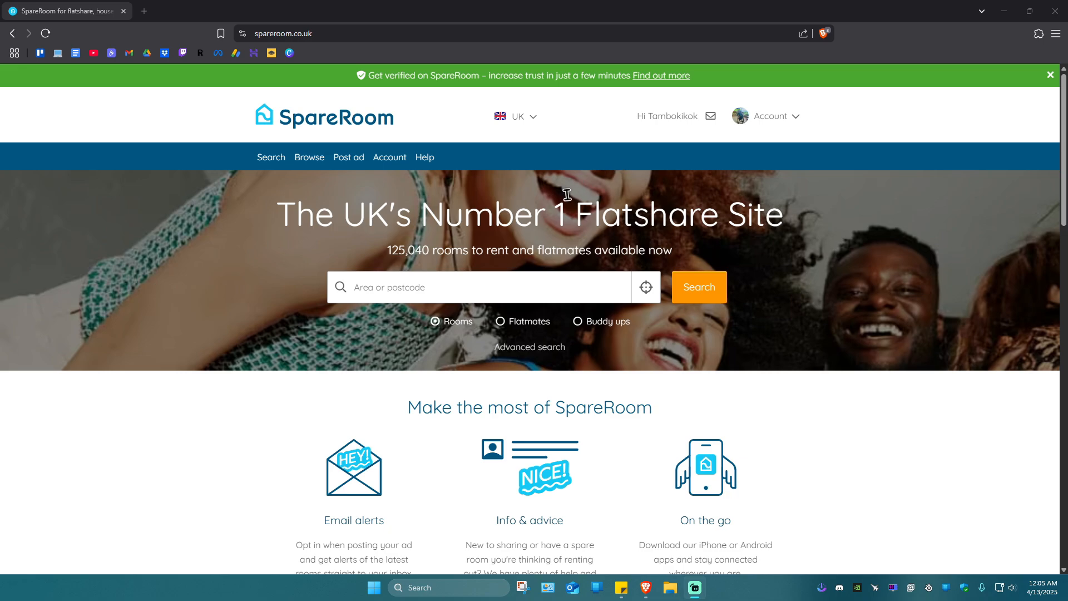
Begin posting a new ad and choose the free room-for-rent option via Post a free ad
scroll(576, 325, "down", 7)
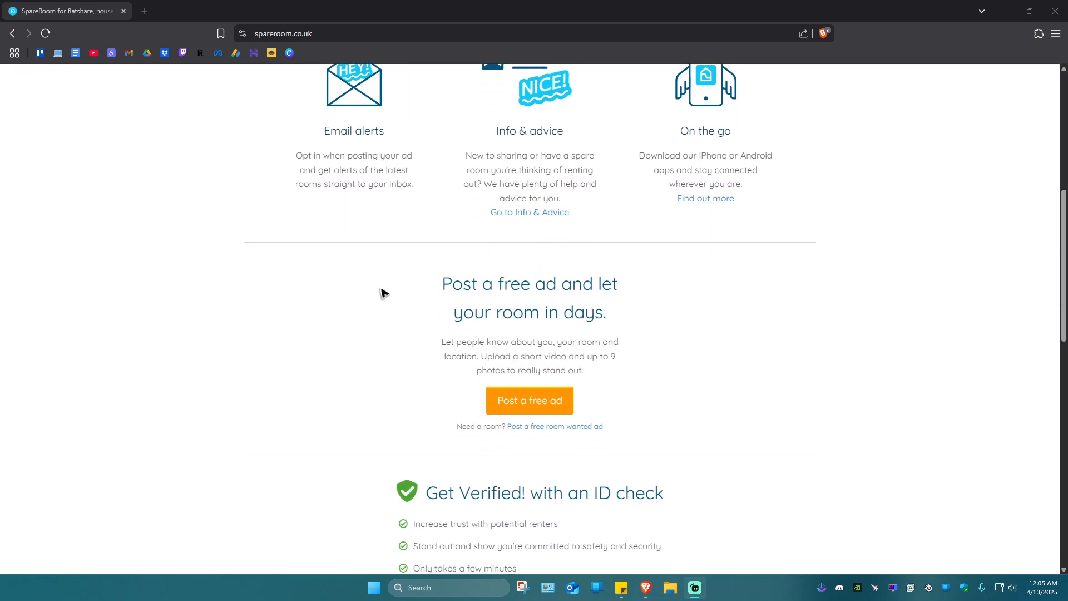
left_click_drag(382, 293, 703, 372)
left_click(816, 338)
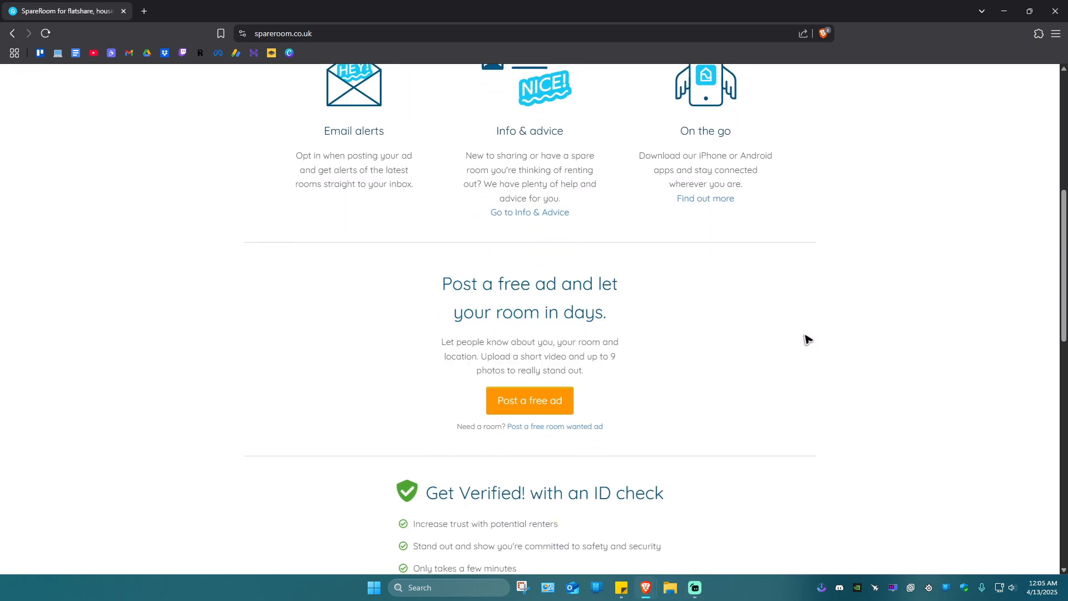
scroll(664, 398, "up", 7)
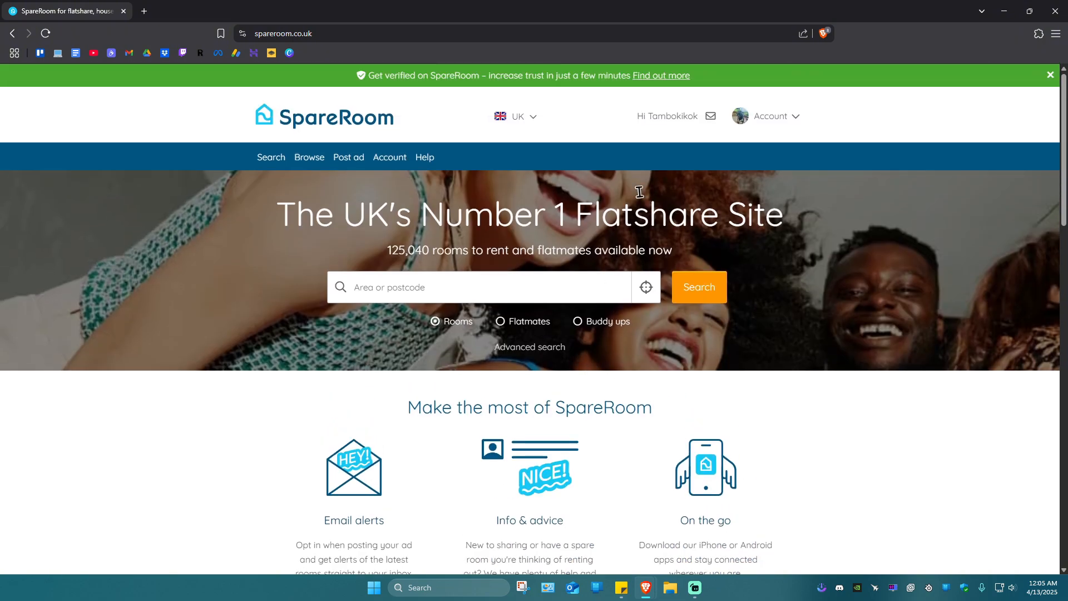
left_click(342, 158)
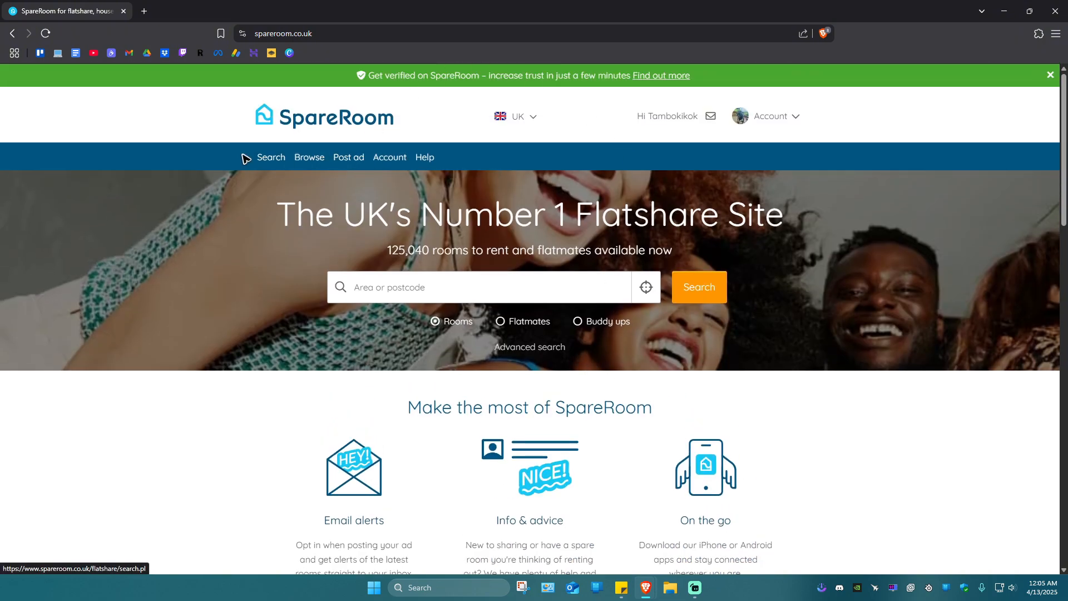
scroll(664, 279, "down", 7)
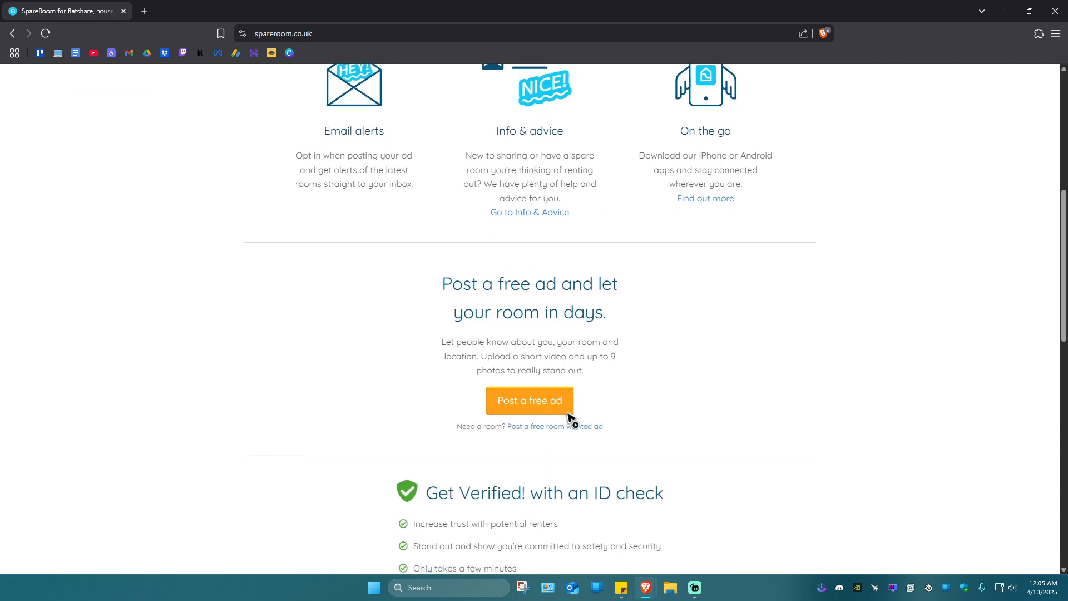
left_click(539, 398)
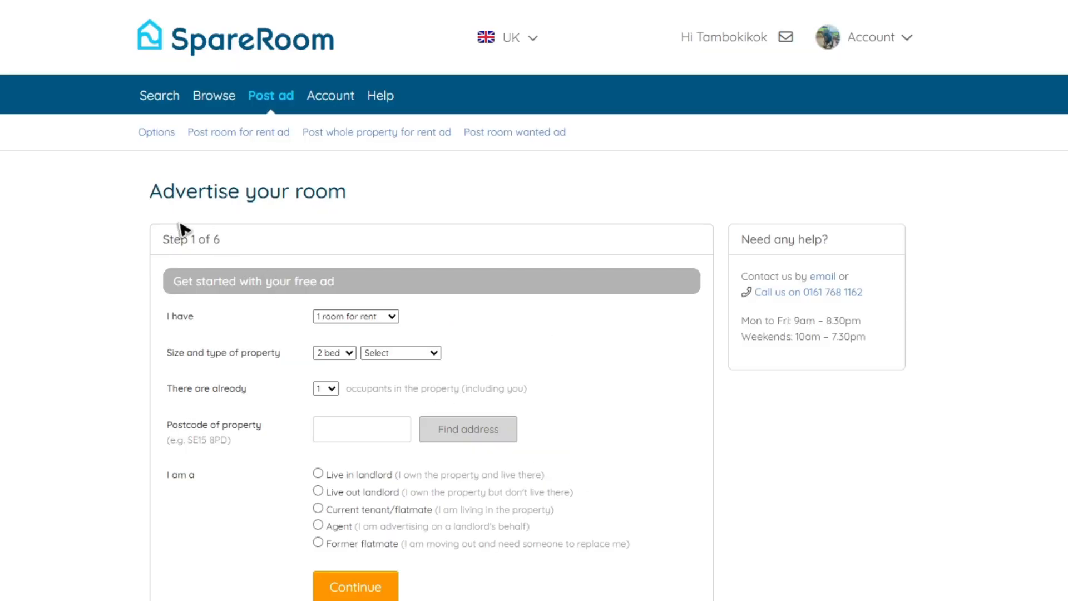
Keep 1 room for rent, set property type to Flat/Apartment, and set occupants to 0
left_click_drag(115, 184, 509, 199)
left_click(27, 302)
left_click(396, 320)
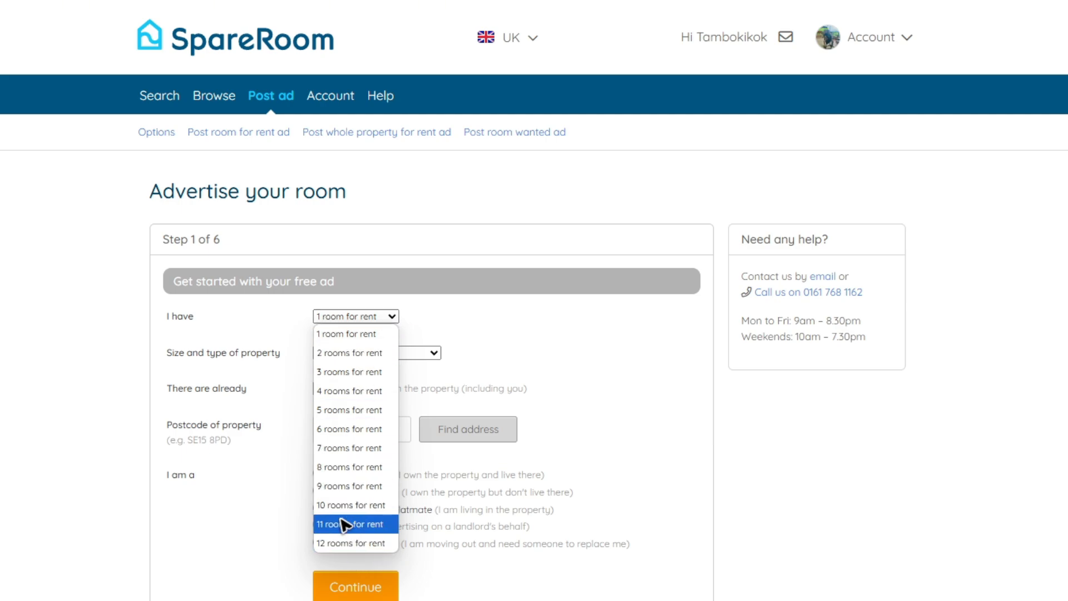
left_click(105, 377)
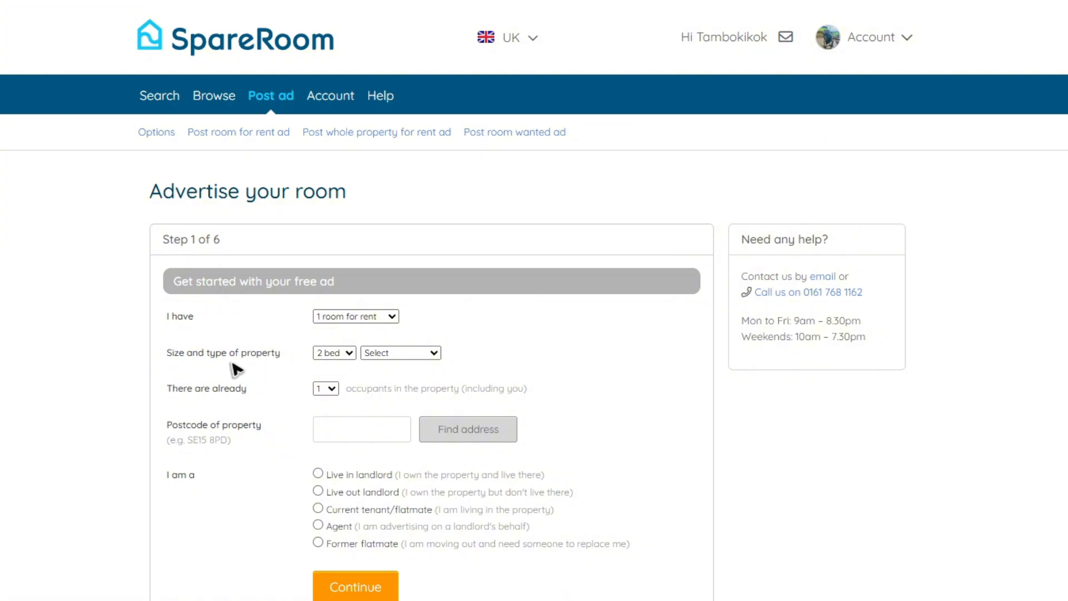
left_click(344, 359)
left_click(403, 355)
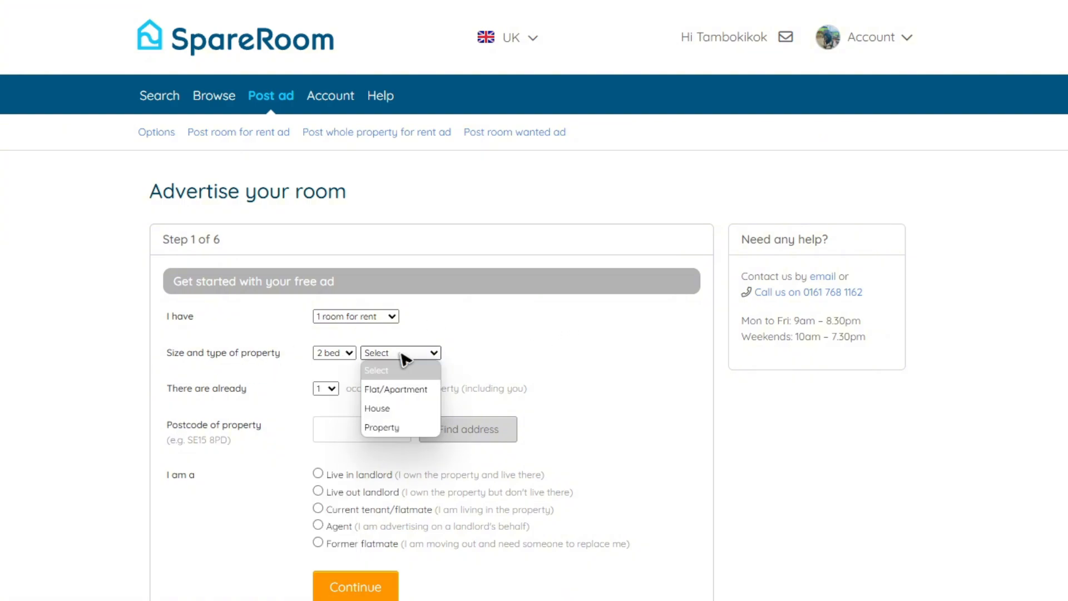
left_click(410, 392)
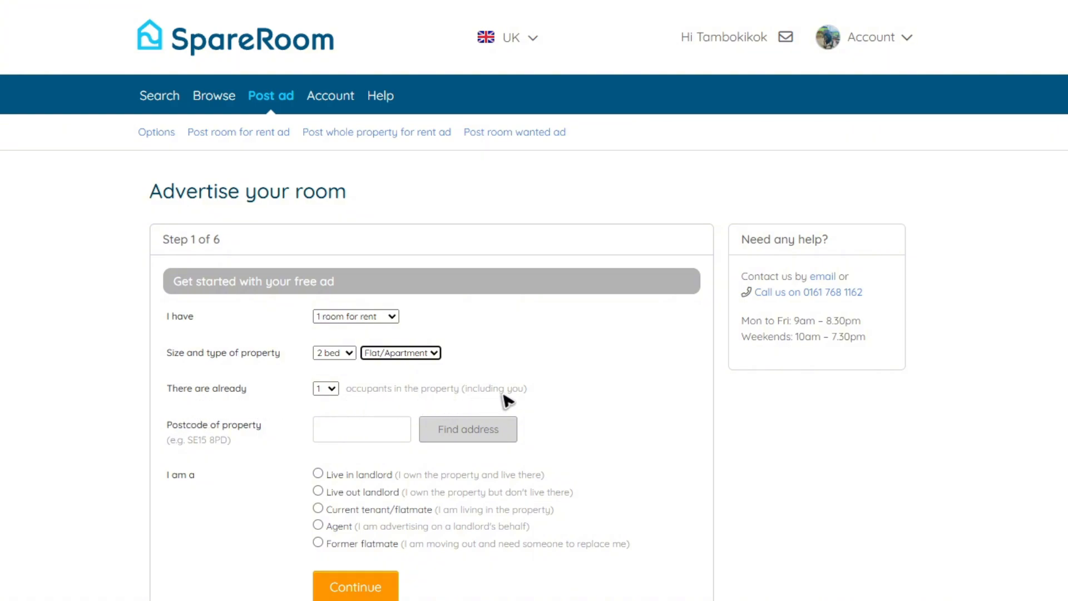
left_click(331, 390)
left_click(320, 406)
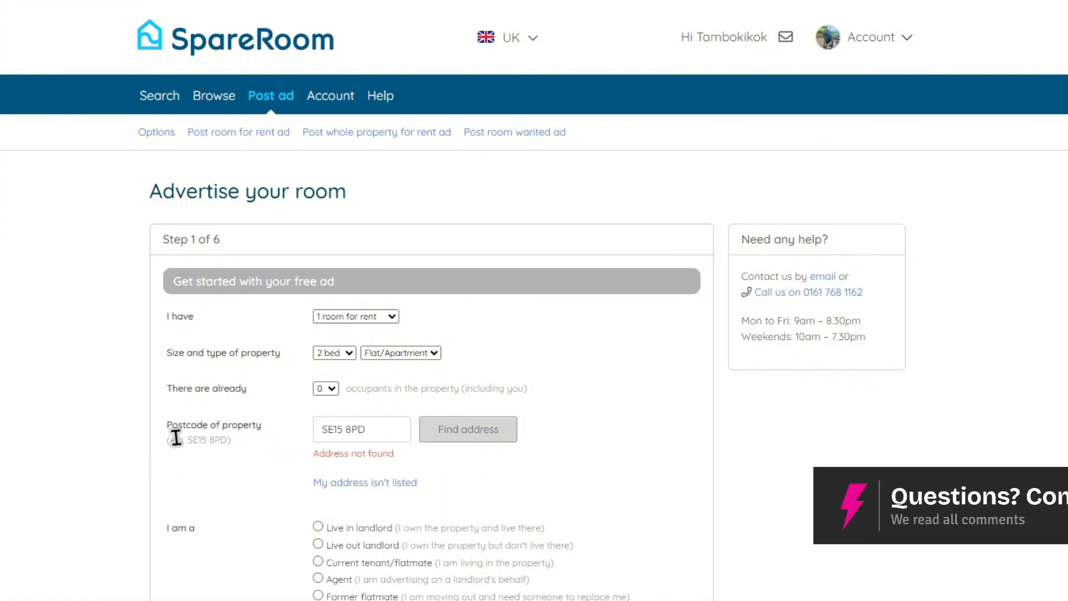
left_click_drag(170, 439, 232, 439)
left_click(510, 528)
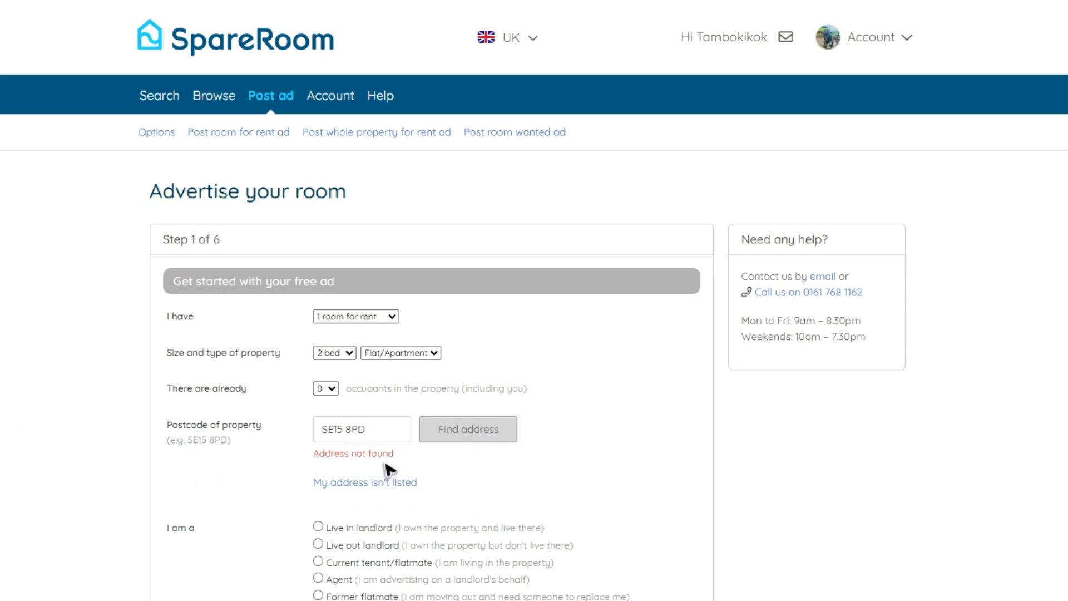
left_click(381, 481)
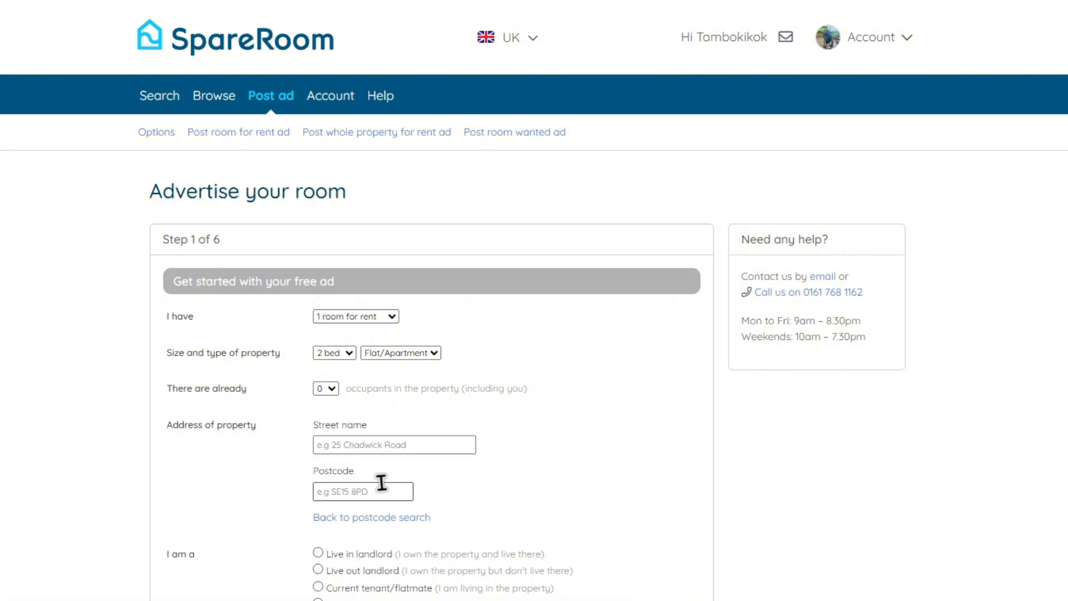
left_click(362, 445)
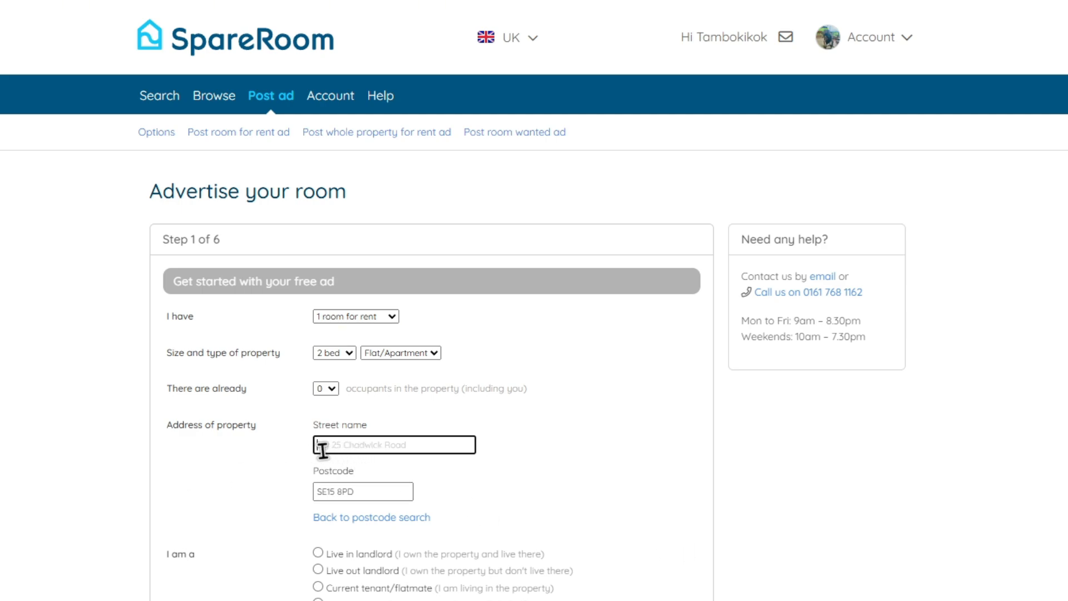
Choose Live out landlord and submit Step 1 of the ad
scroll(609, 495, "down", 4)
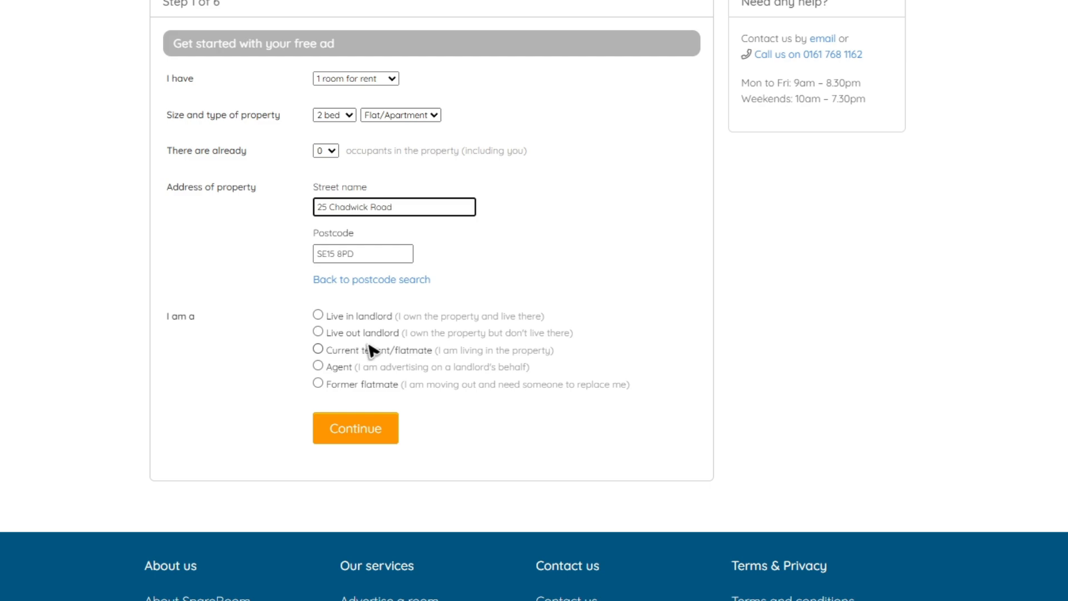
scroll(329, 228, "up", 4)
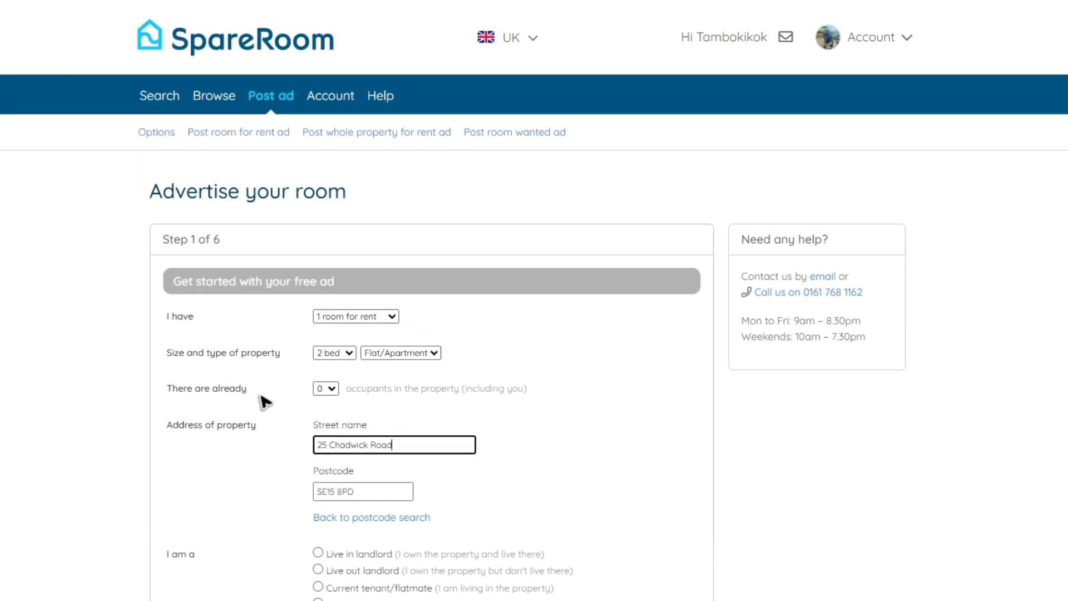
scroll(389, 393, "down", 3)
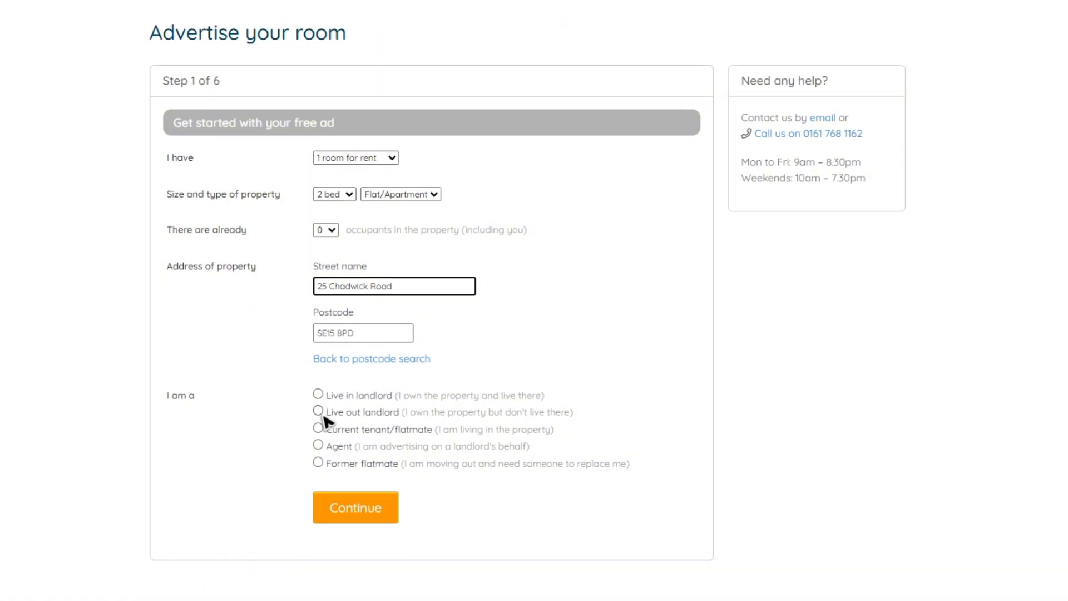
left_click(318, 411)
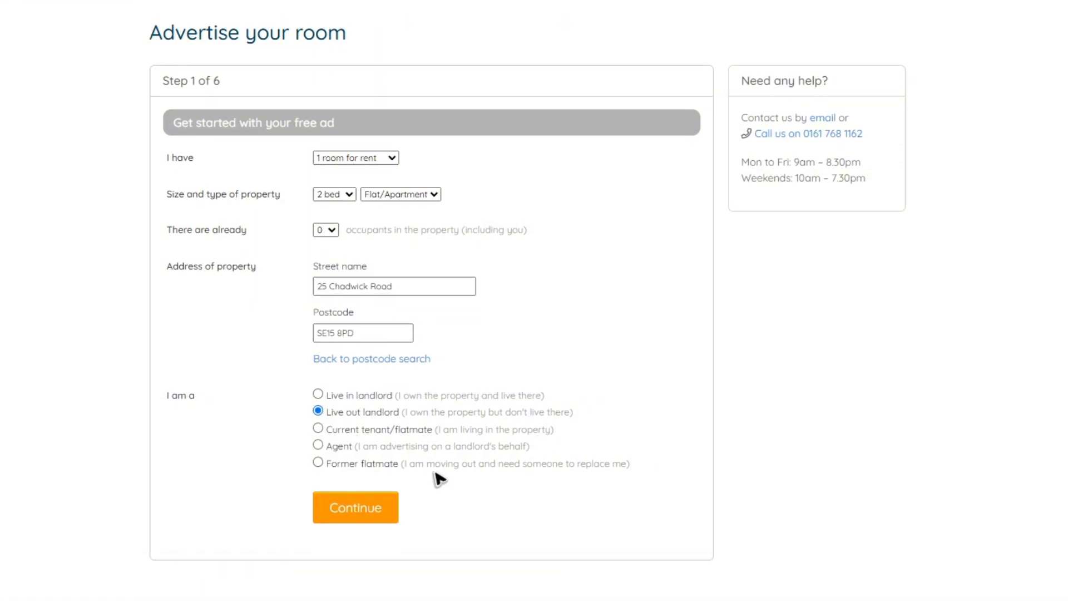
left_click(354, 510)
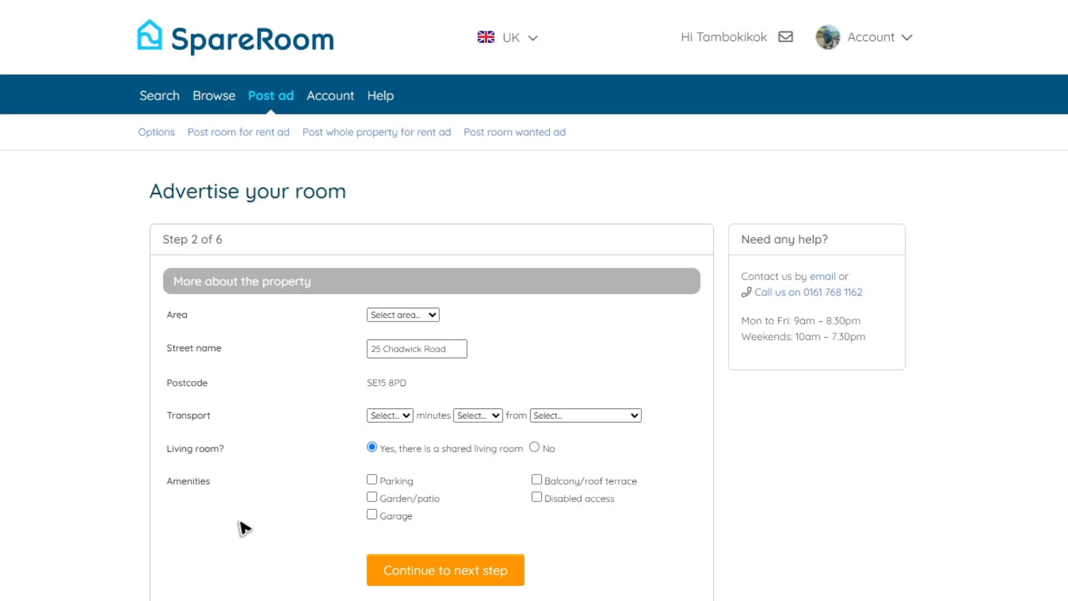
Set the property's area to London SE15
left_click_drag(167, 290, 408, 301)
left_click(57, 342)
left_click(433, 316)
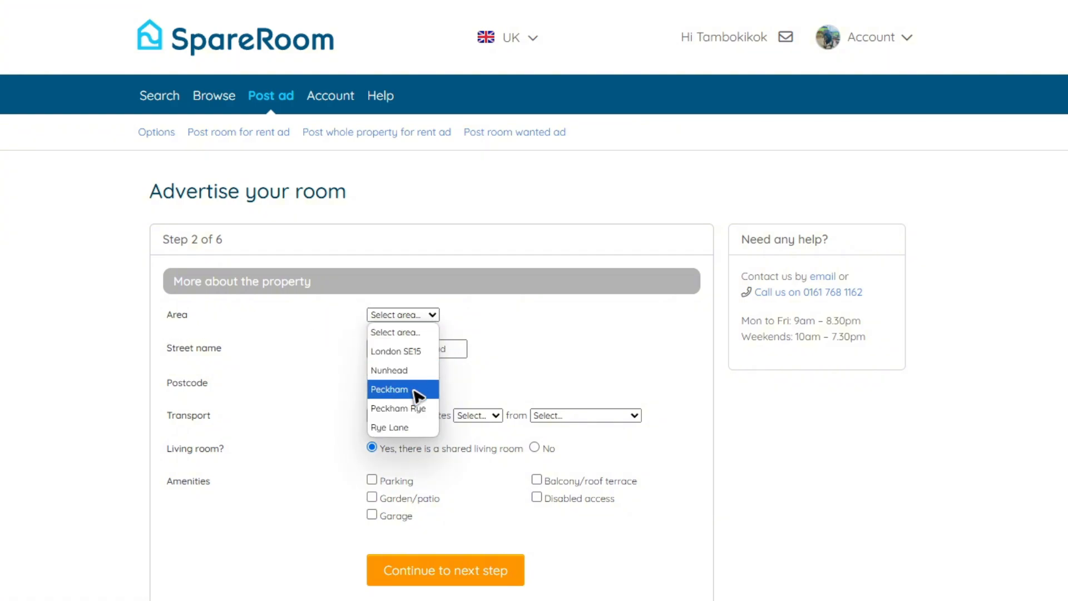
left_click(413, 353)
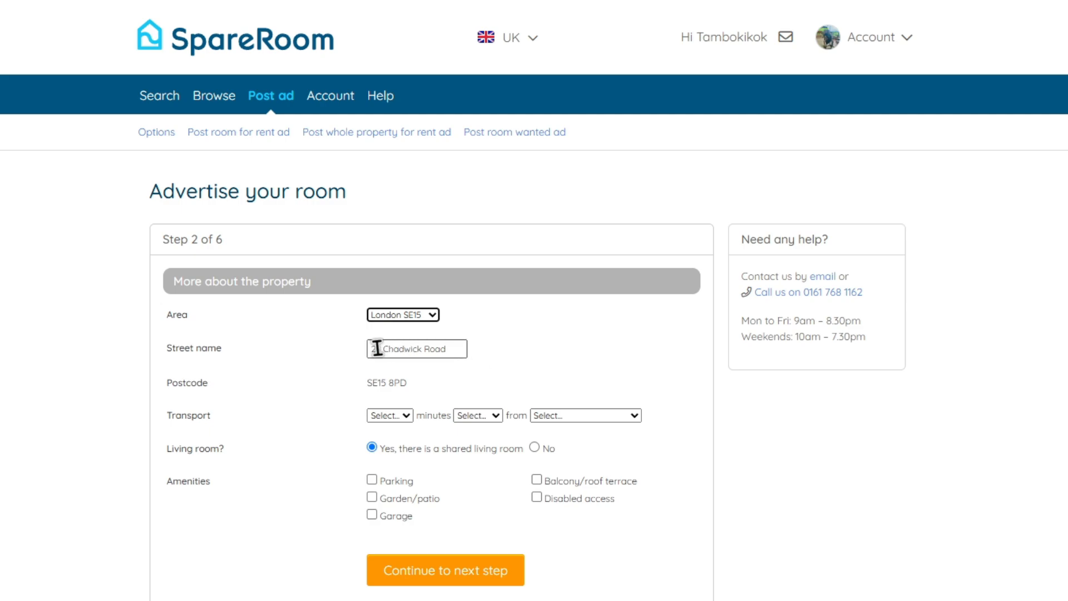
left_click(419, 351)
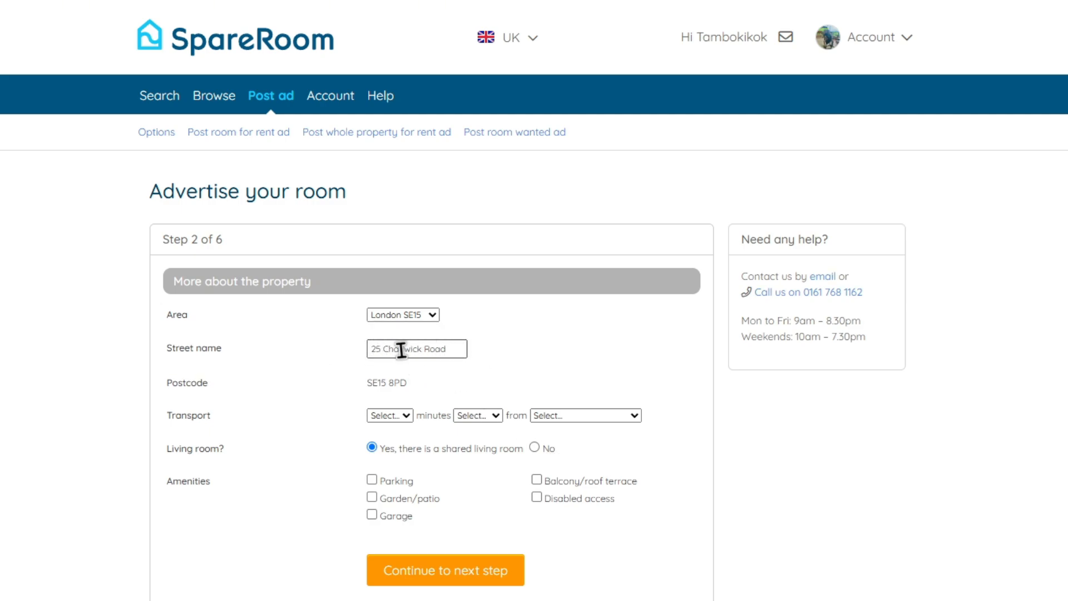
Set the nearest station to Queens Road Peckham, 5-10 minutes by car
left_click(397, 416)
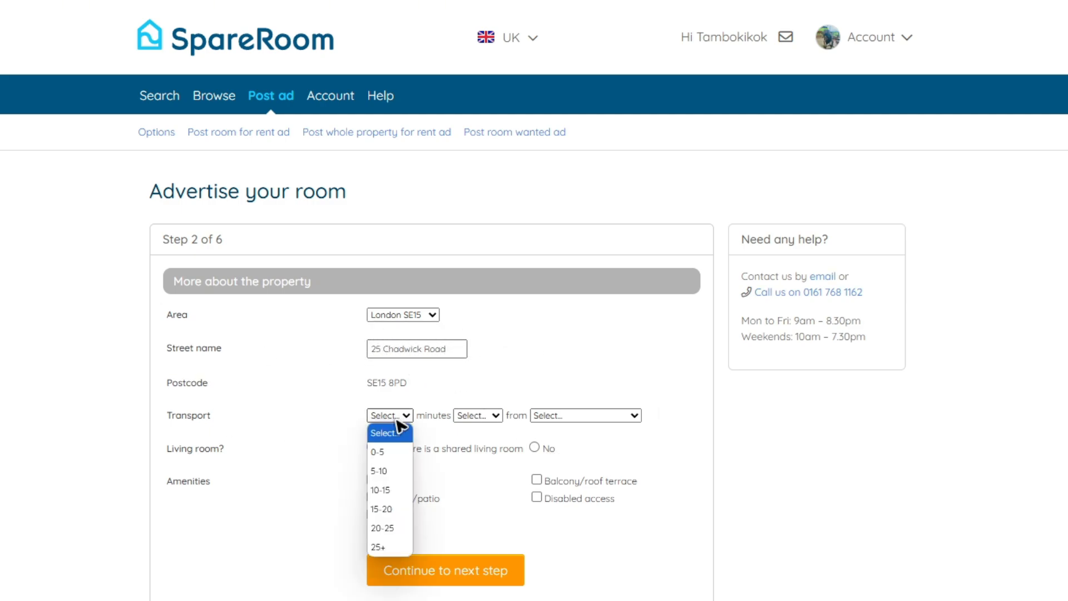
left_click(397, 421)
left_click(407, 417)
left_click(389, 451)
left_click(483, 416)
left_click(476, 470)
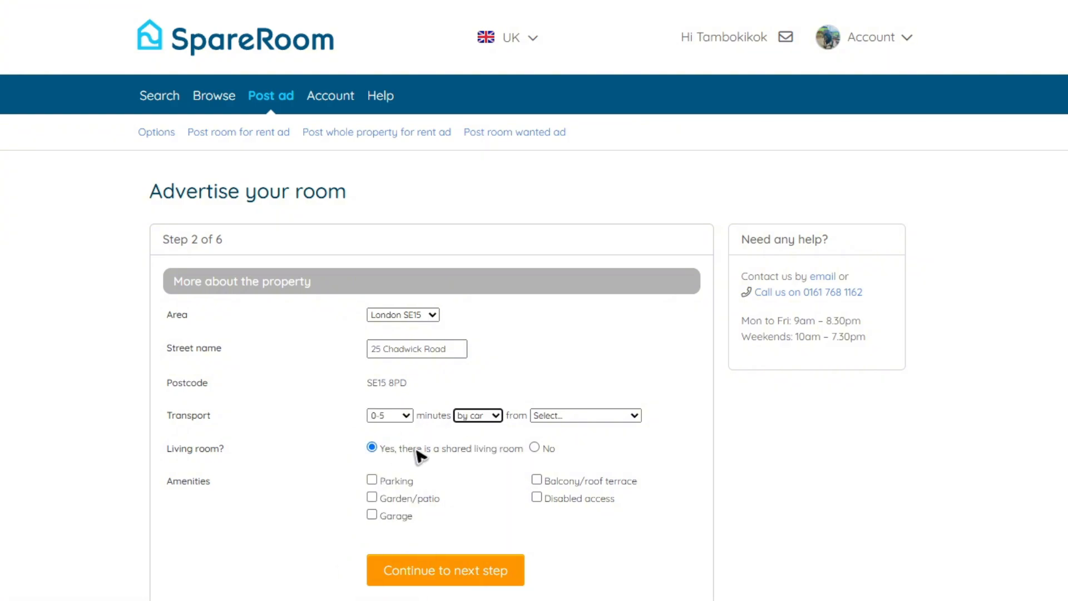
left_click(395, 416)
left_click(381, 470)
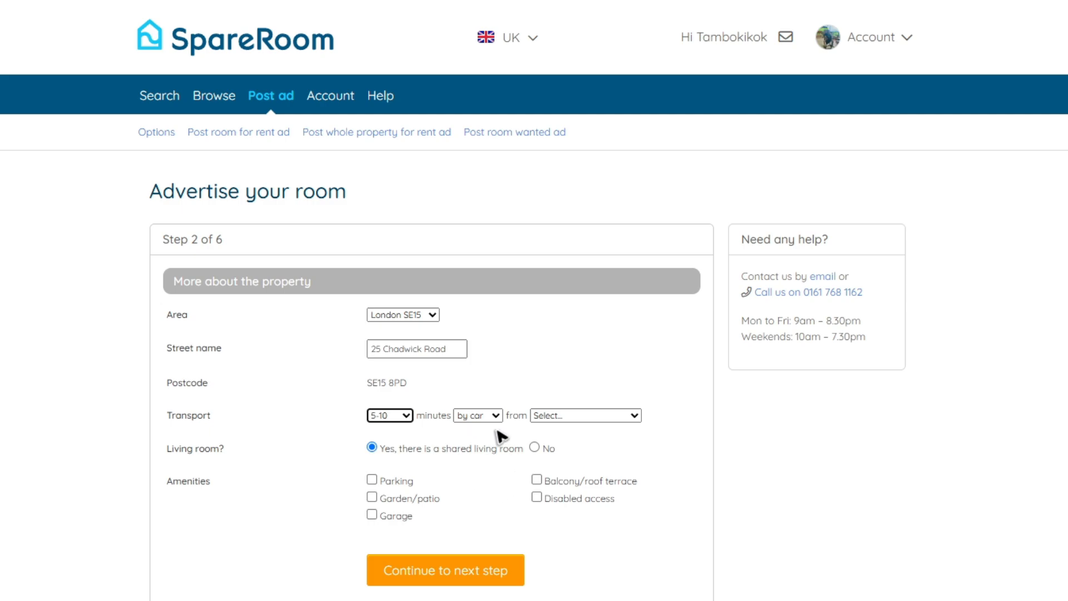
left_click(603, 418)
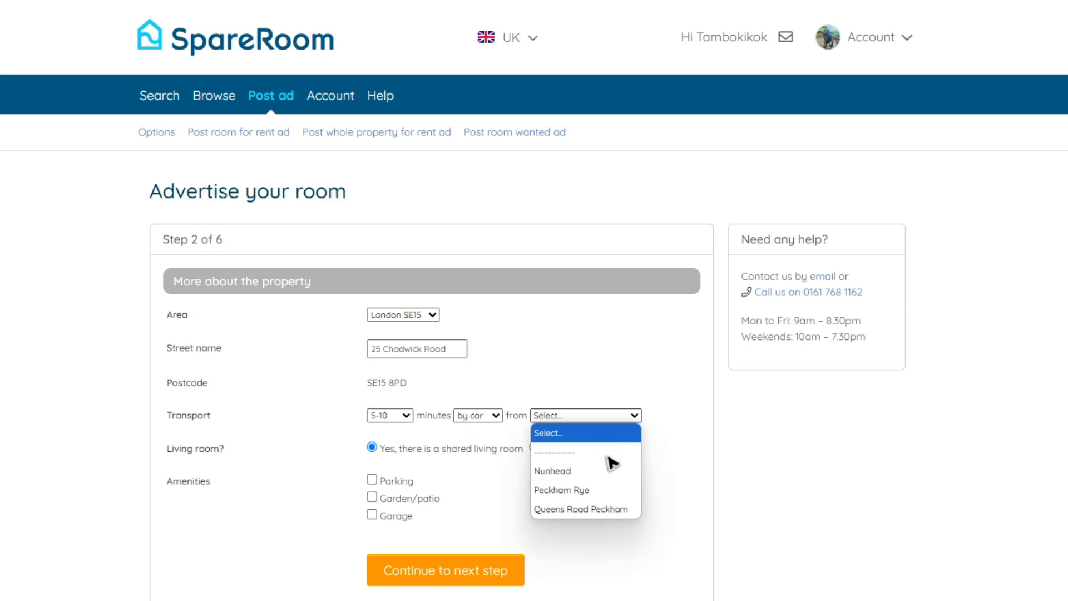
left_click(595, 509)
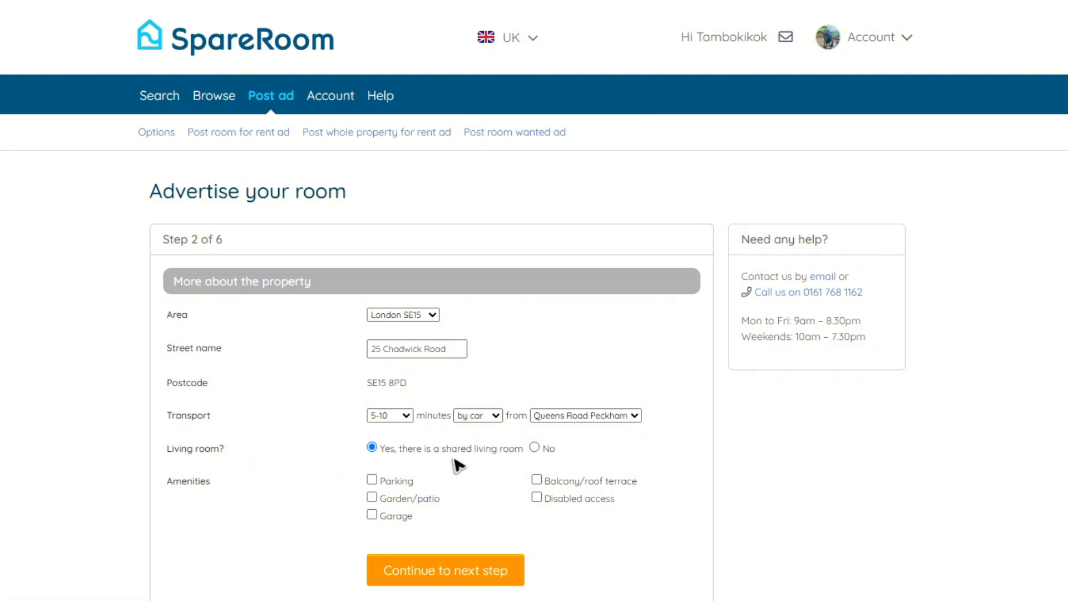
Mark no shared living room and add Parking, Garden/patio, Garage, Balcony/roof terrace and Disabled access, then continue
left_click(535, 447)
left_click(372, 480)
left_click(373, 498)
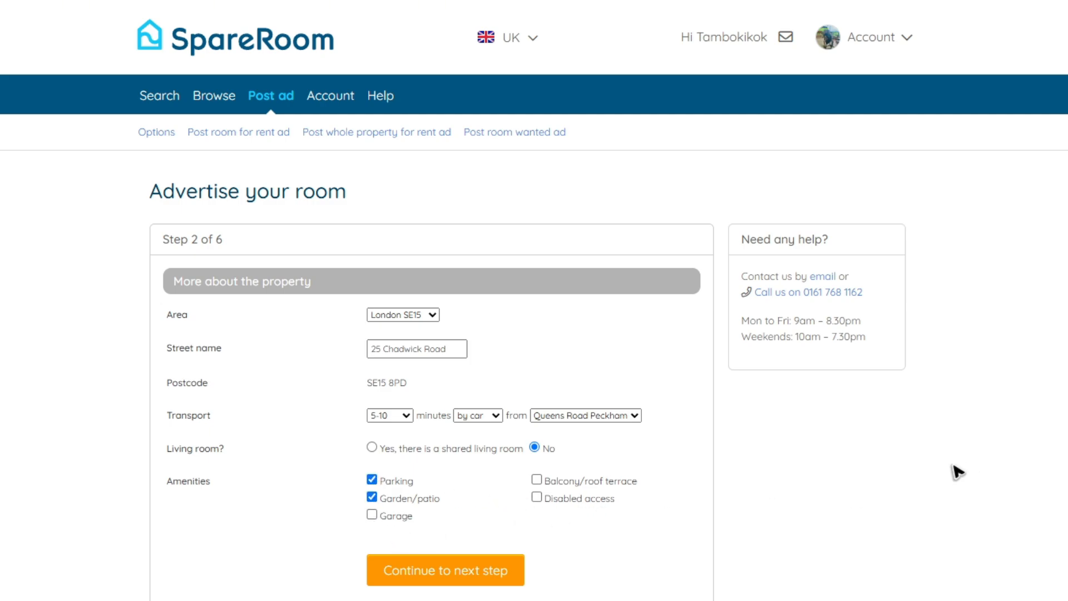
left_click(371, 515)
left_click(536, 480)
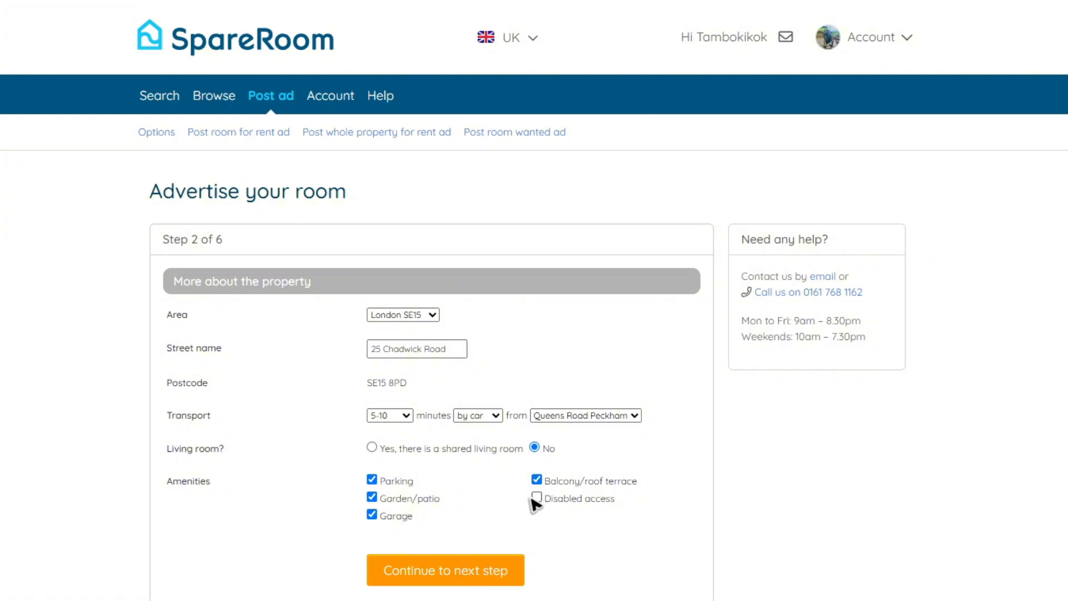
left_click(536, 497)
left_click(445, 570)
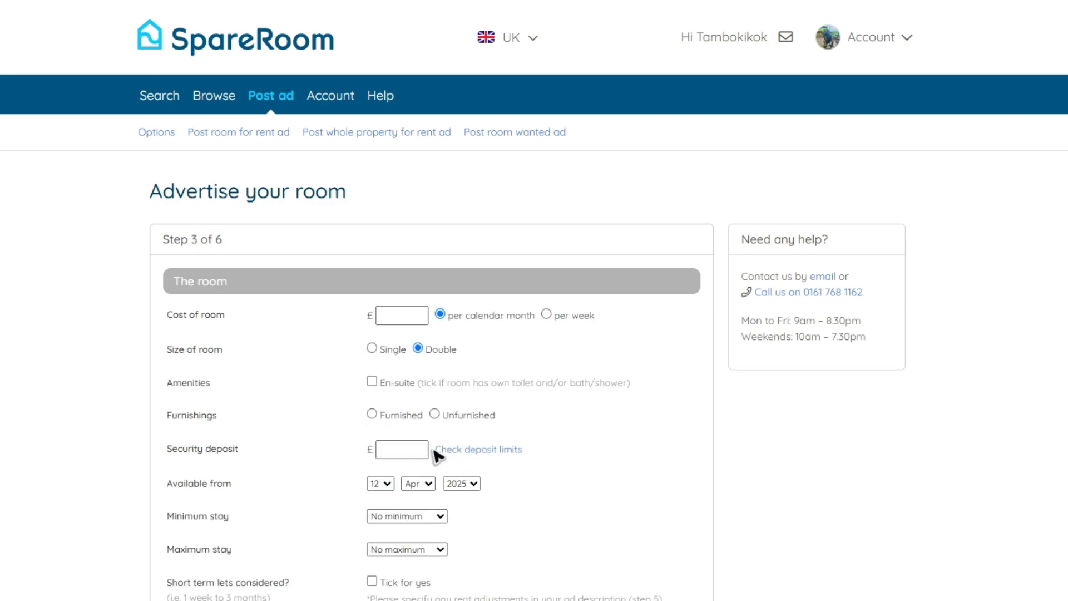
Enter the room cost as 100 per week, and tick En-suite and Furnished
left_click(412, 316)
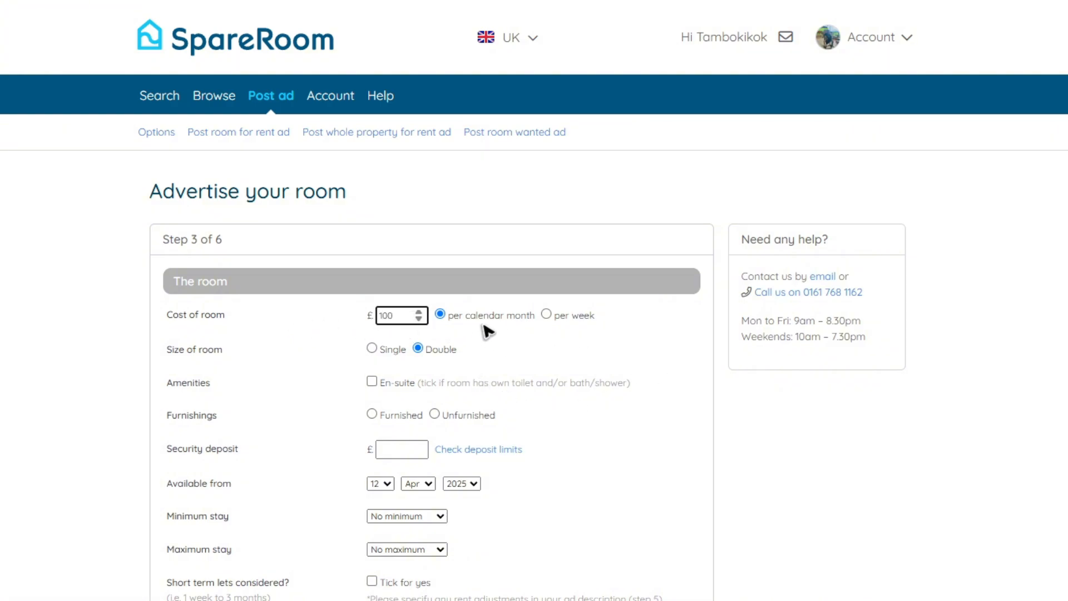
left_click(547, 315)
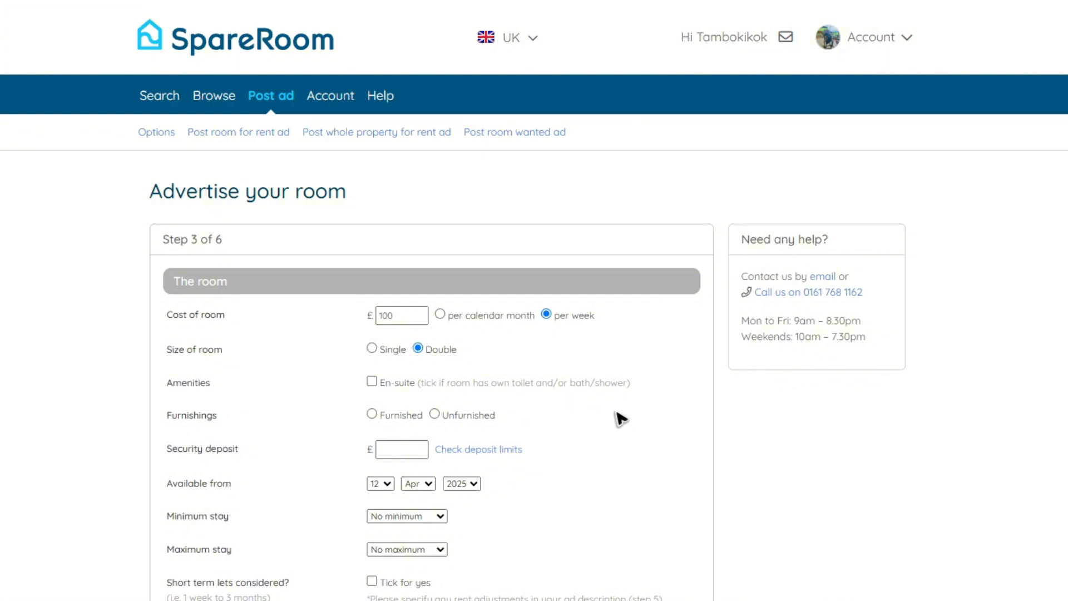
left_click(371, 382)
left_click(372, 414)
scroll(579, 400, "down", 2)
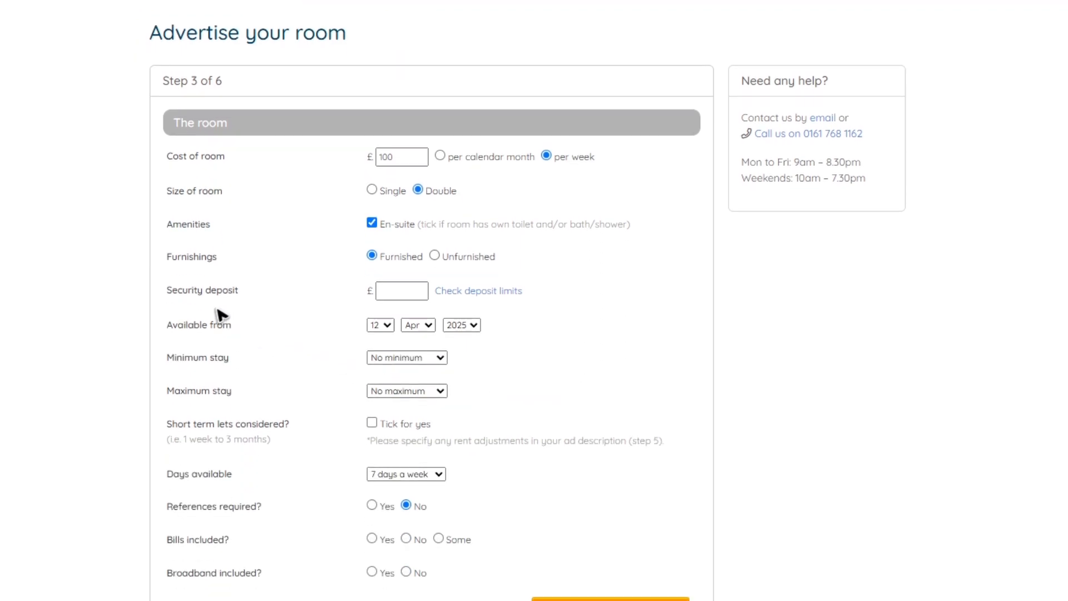
scroll(461, 407, "up", 1)
left_click(393, 370)
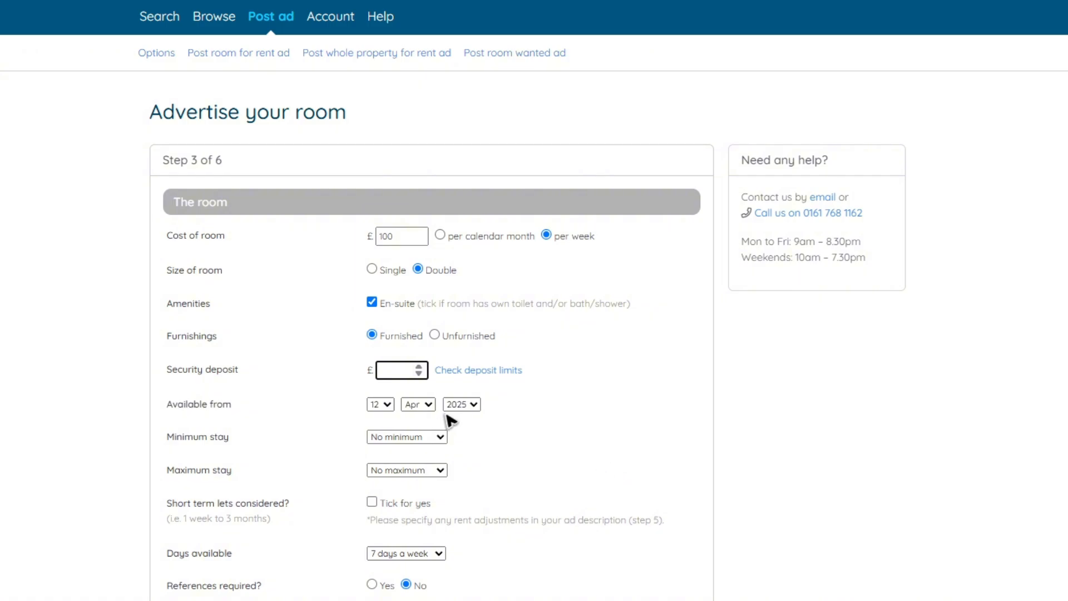
Read the deposit limits notice and dismiss it
left_click(491, 371)
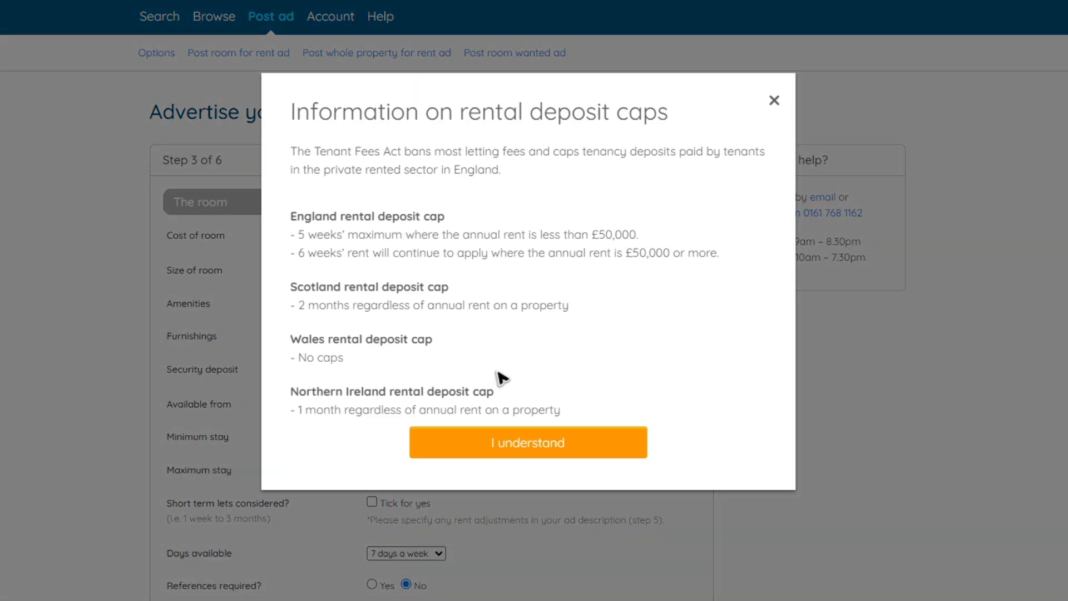
left_click_drag(282, 166, 534, 405)
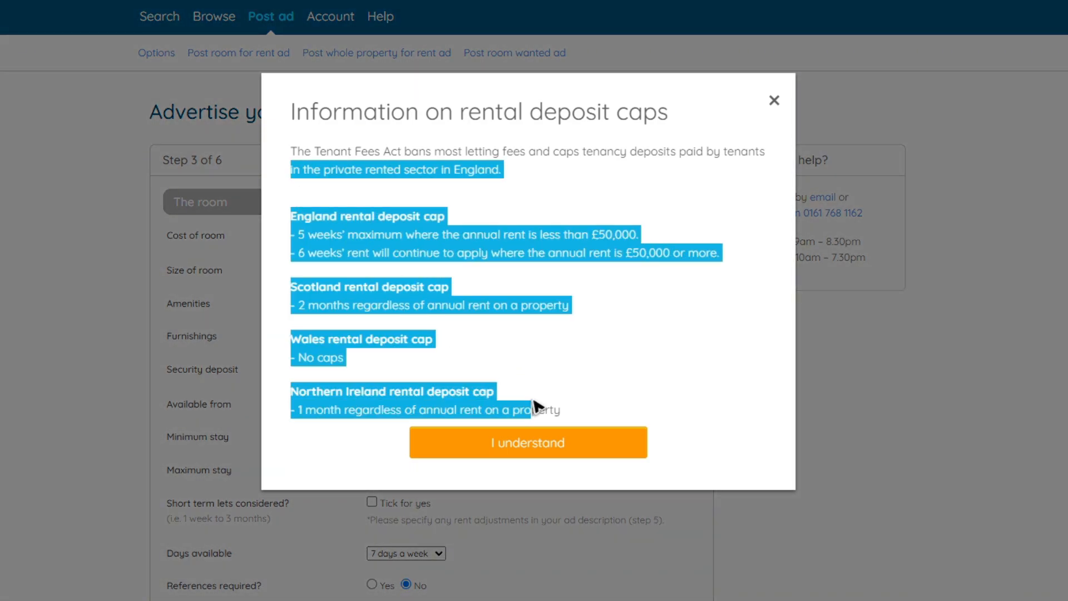
left_click(415, 303)
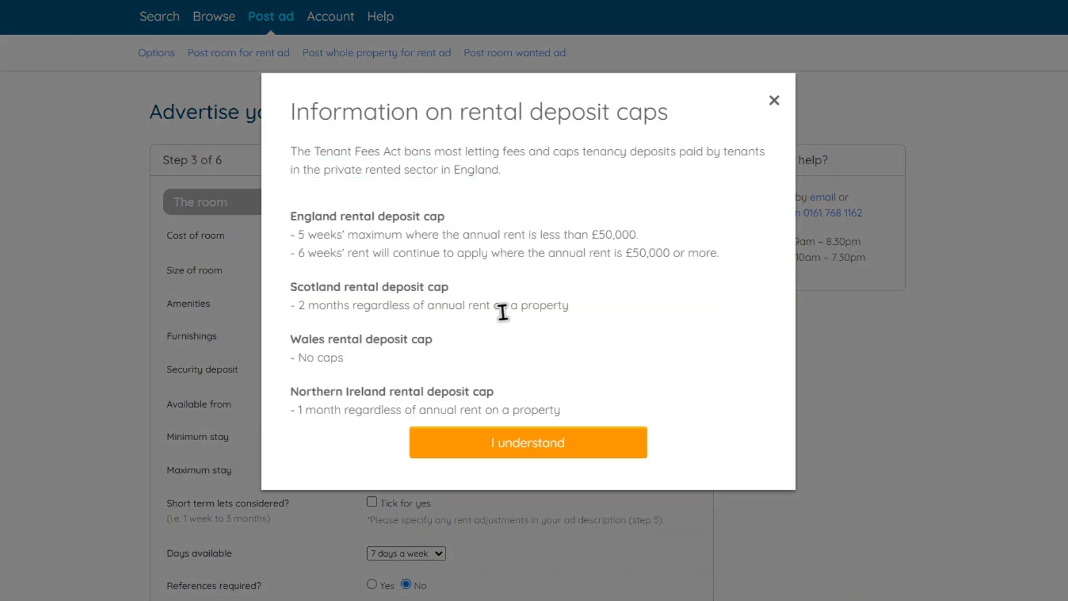
left_click(528, 445)
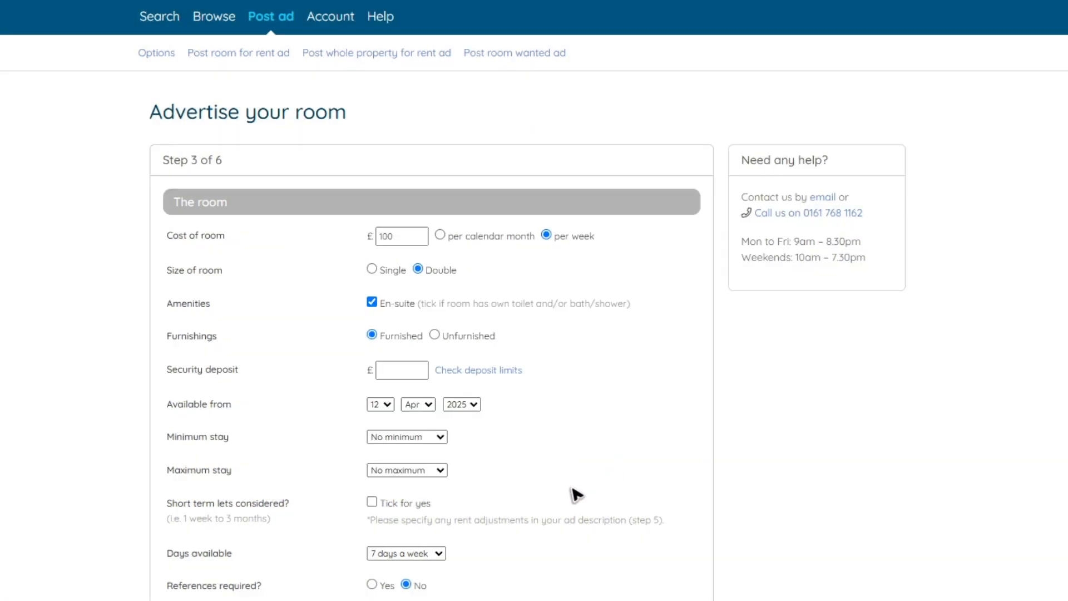
Set minimum stay to 1 month, maximum stay to 3 months, and accept short term lets
left_click(402, 436)
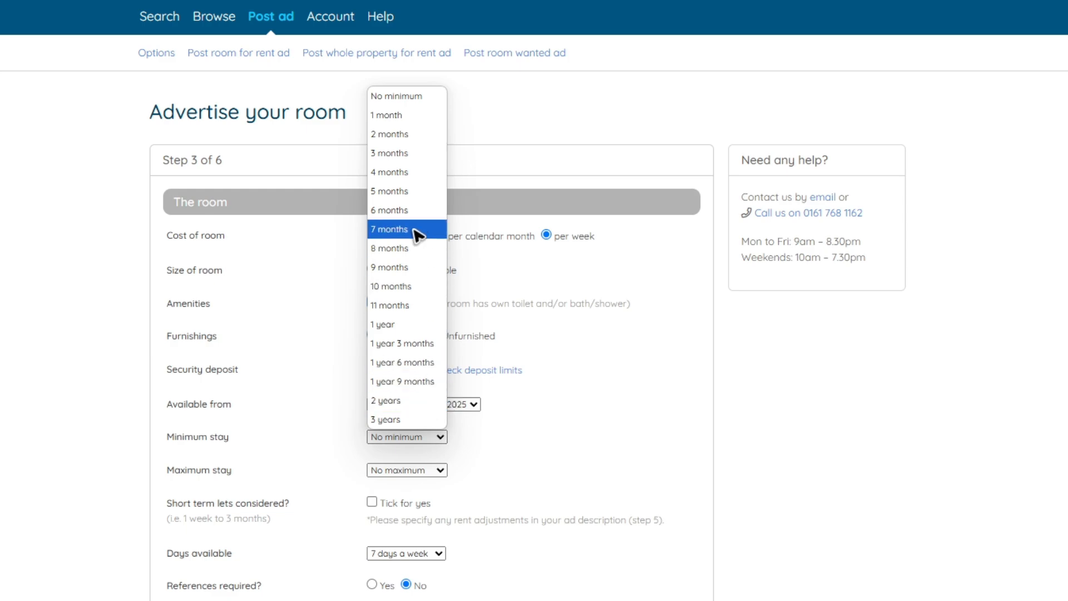
left_click(410, 115)
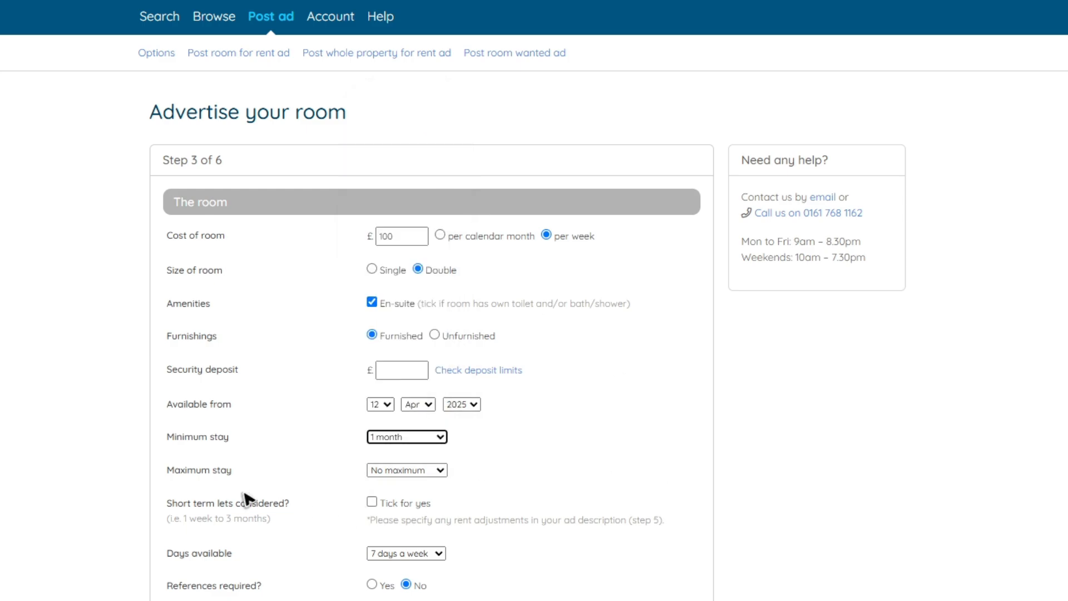
left_click(431, 473)
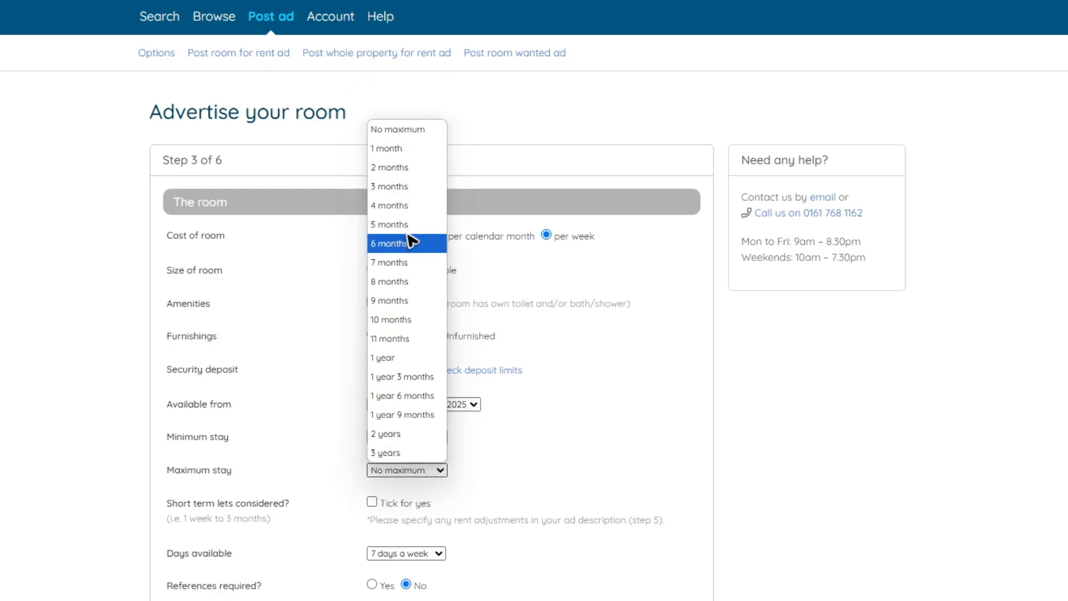
left_click(414, 187)
scroll(518, 479, "down", 1)
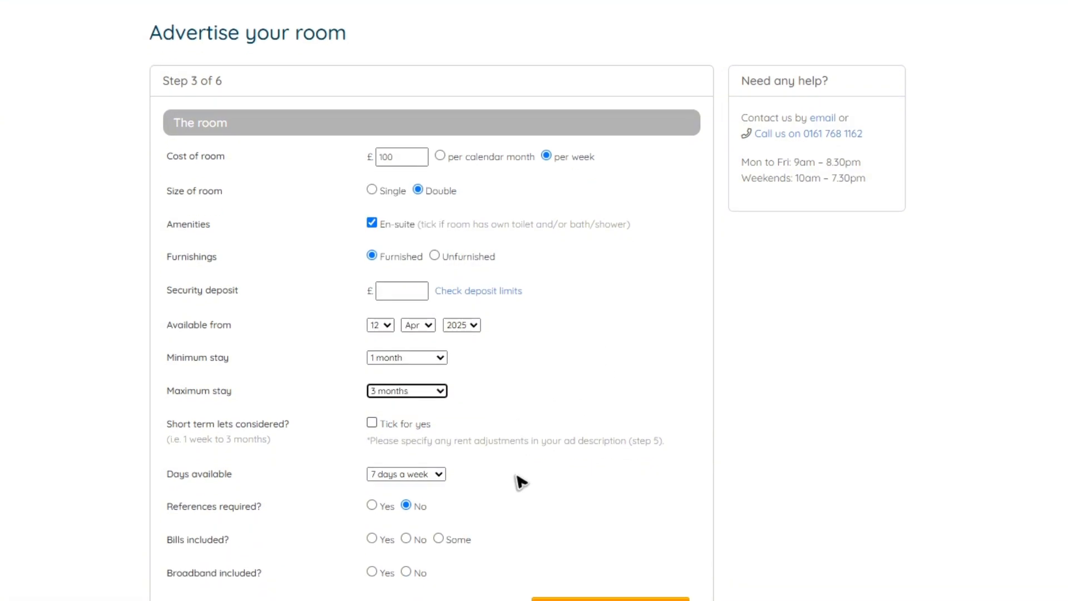
left_click_drag(167, 425, 326, 426)
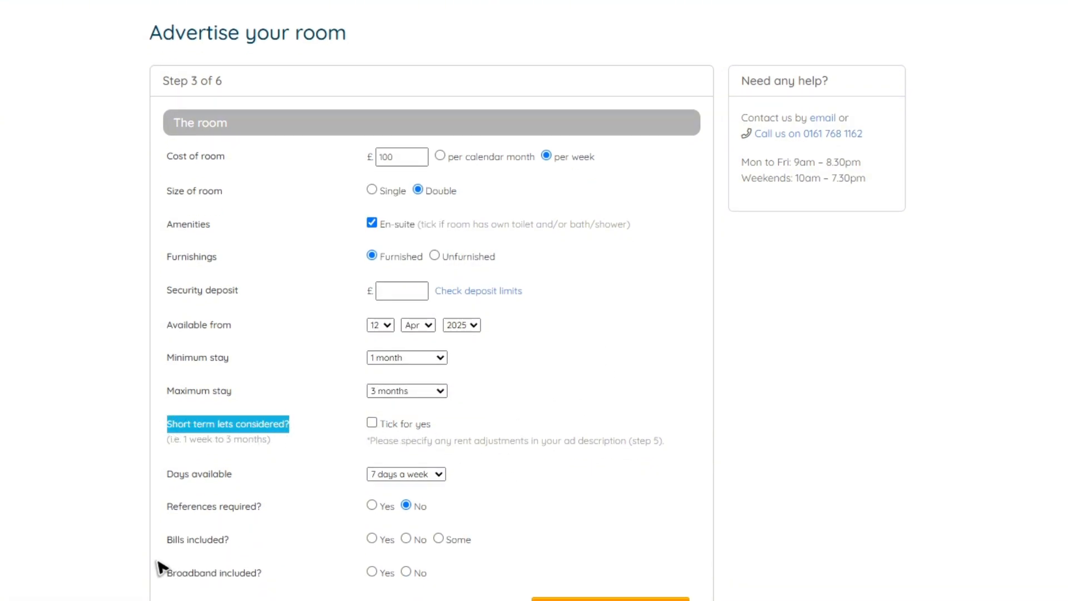
left_click(372, 431)
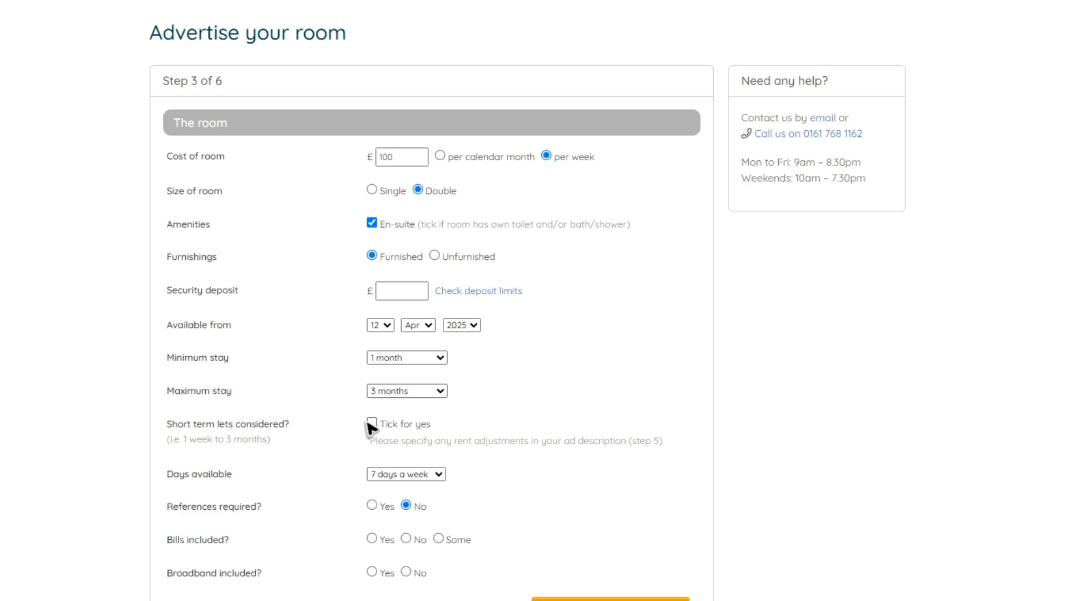
Keep the room available 7 days a week and mark broadband as included
left_click(429, 474)
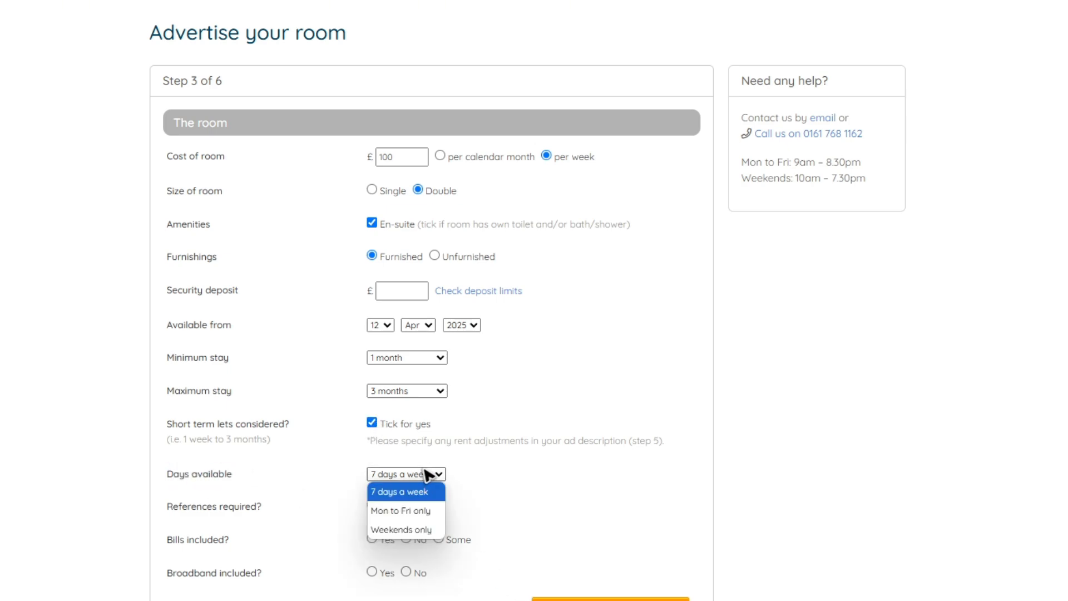
left_click(939, 502)
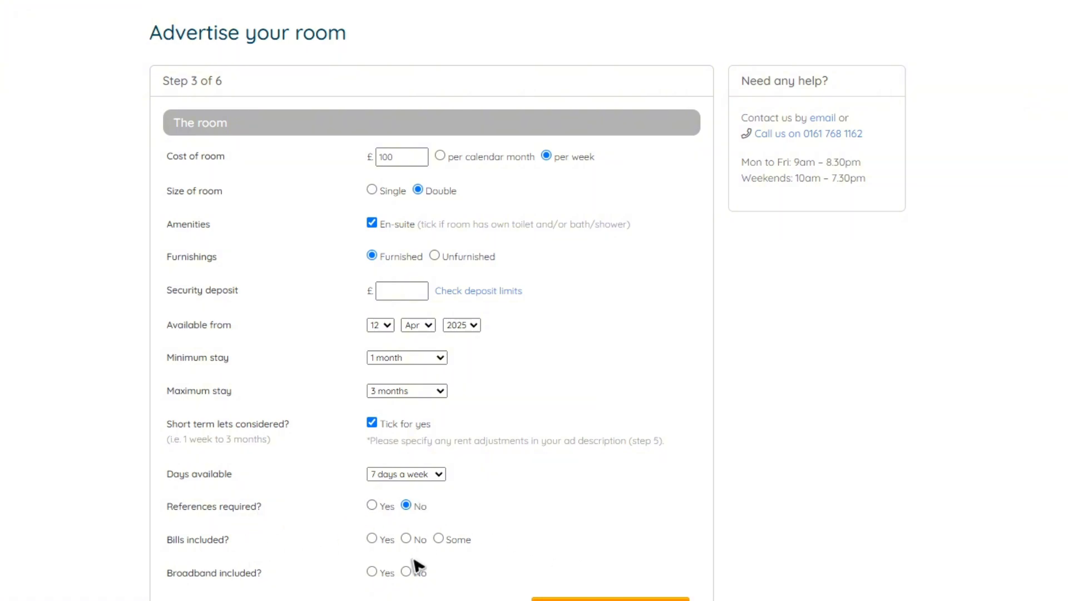
left_click_drag(177, 593, 376, 570)
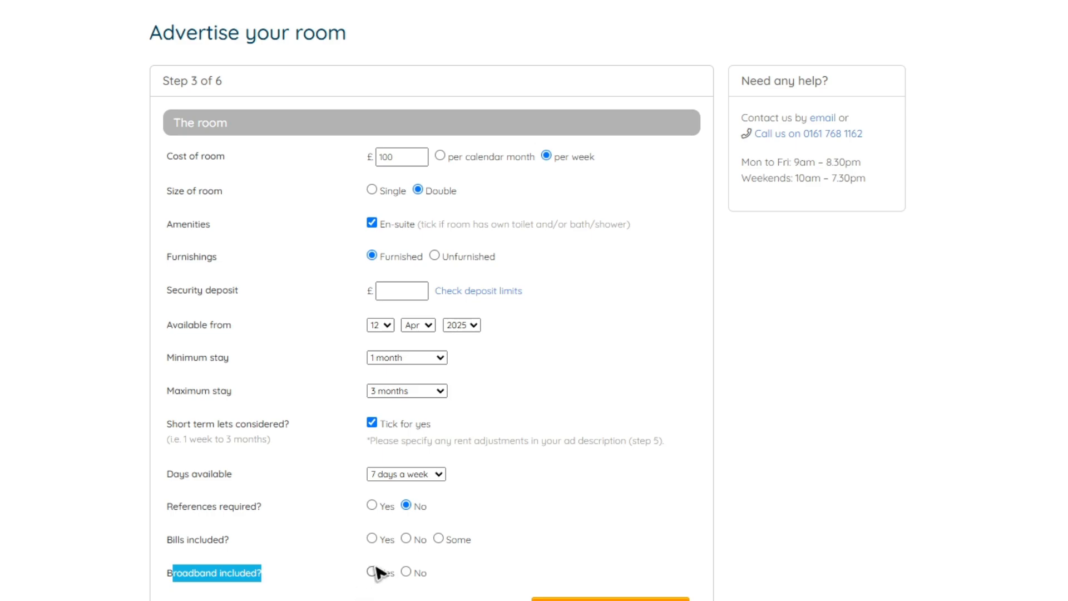
left_click(190, 596)
scroll(380, 566, "down", 3)
scroll(380, 566, "up", 5)
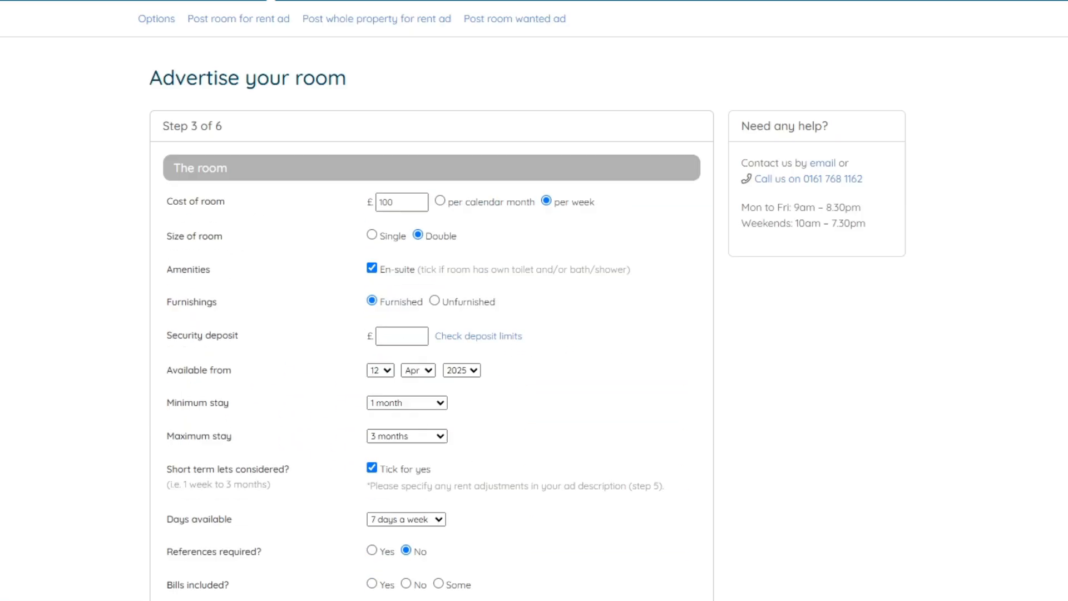
scroll(379, 567, "down", 2)
scroll(422, 510, "down", 2)
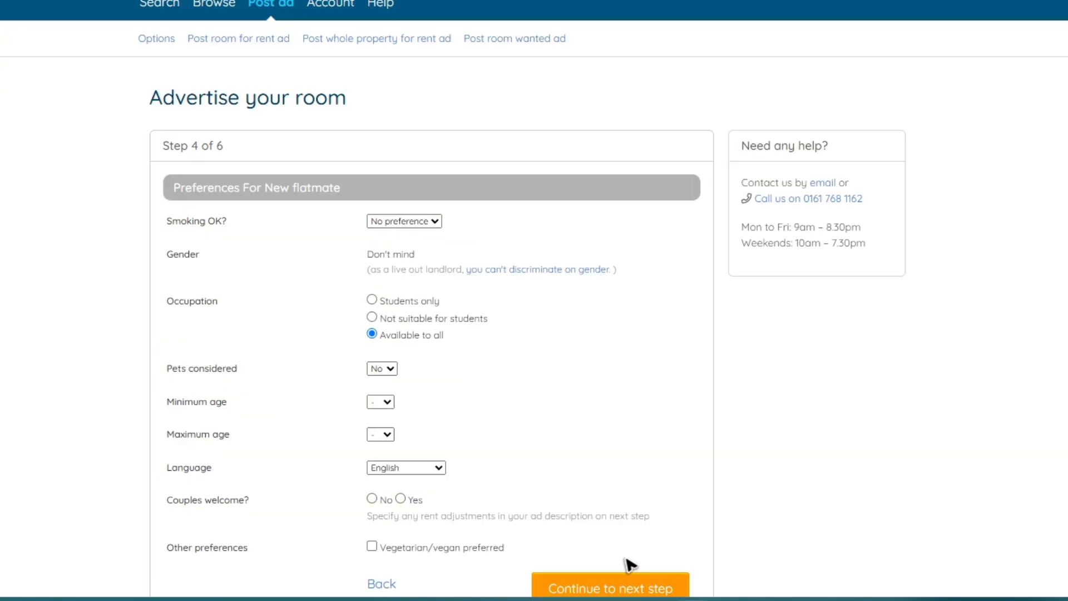
Leave the flatmate smoking preference at no preference
left_click_drag(171, 230, 240, 226)
left_click(319, 254)
left_click(417, 231)
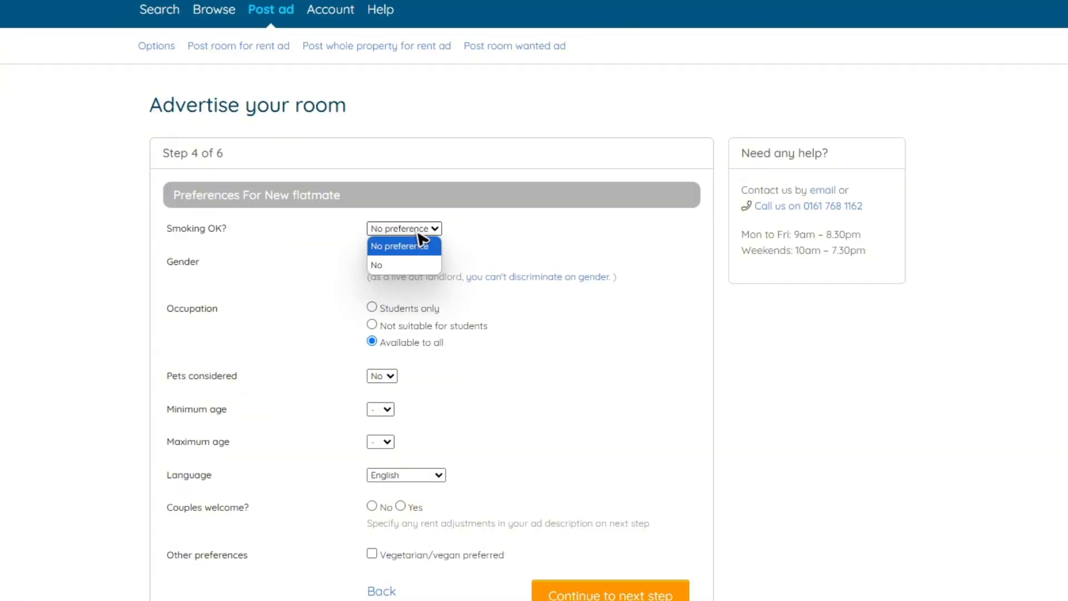
left_click(501, 251)
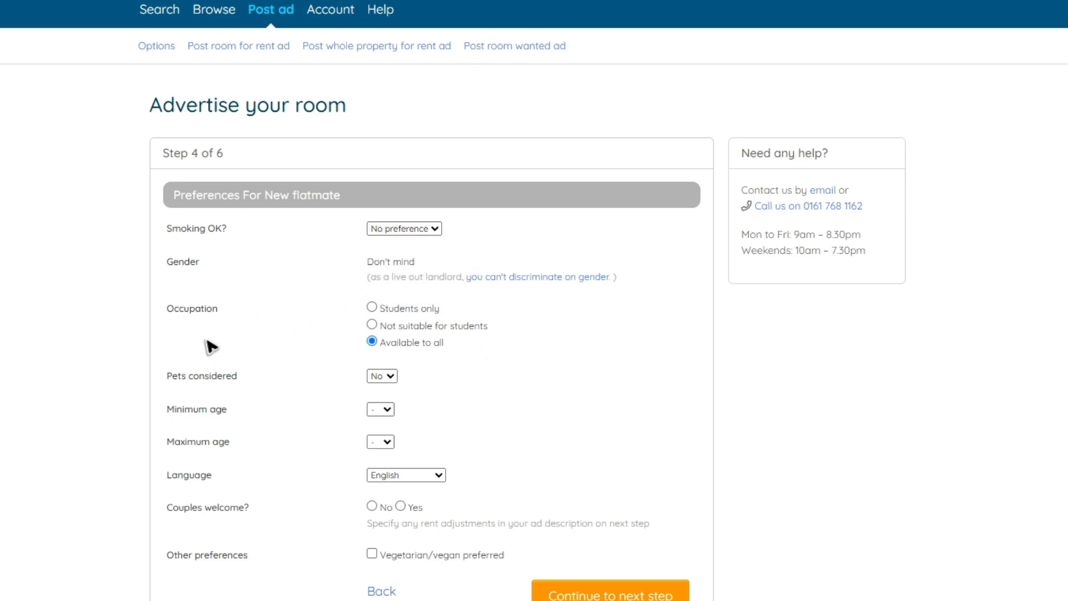
scroll(262, 407, "down", 1)
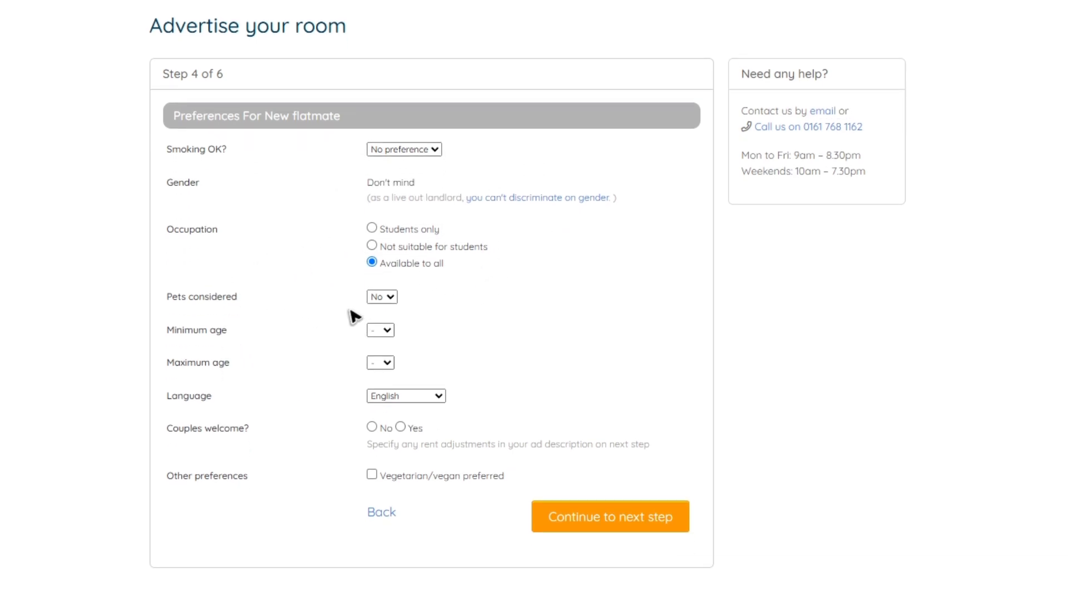
Set the flatmate age range to minimum 18 and maximum 99
left_click(376, 331)
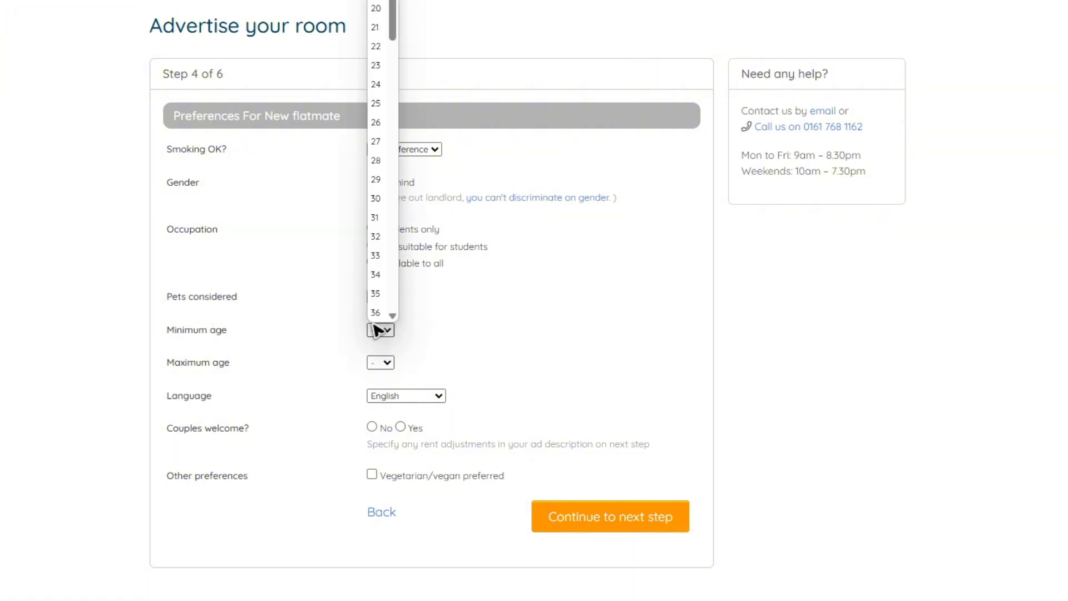
left_click(384, 0)
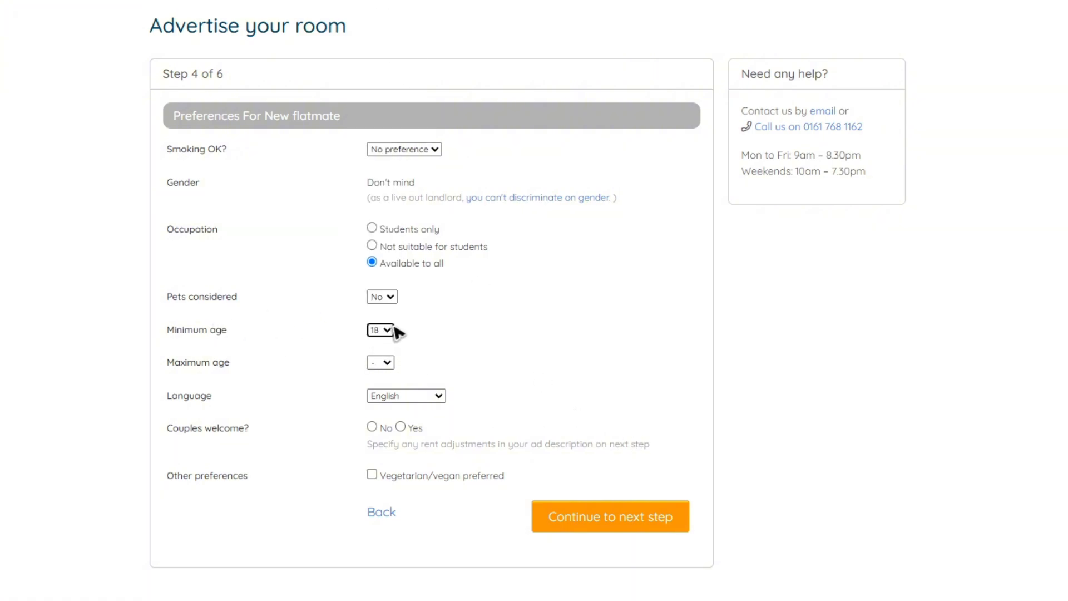
left_click(383, 363)
left_click_drag(396, 251, 374, 326)
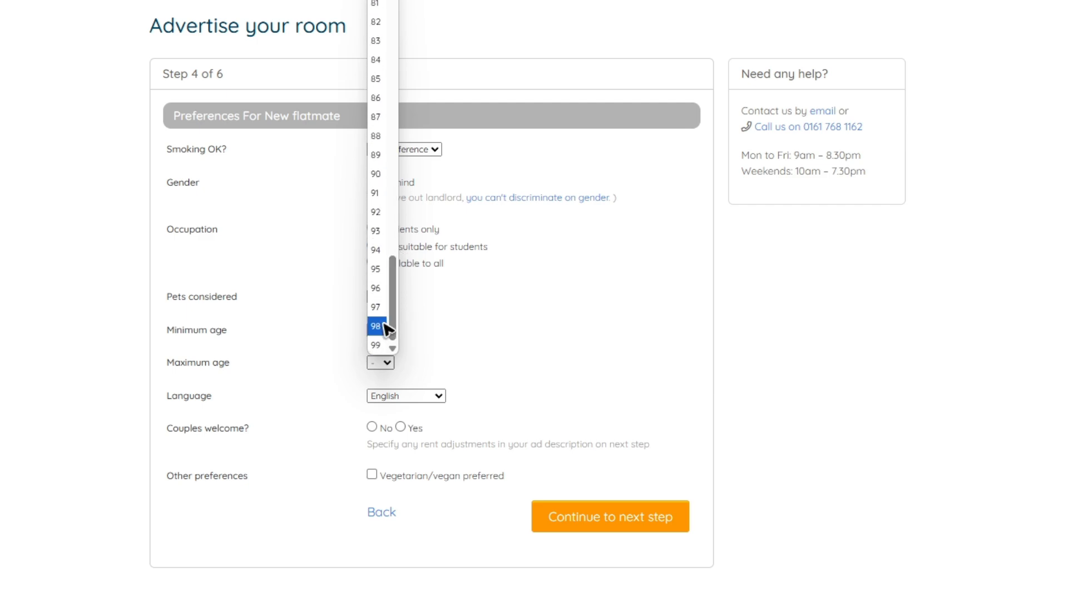
left_click(380, 346)
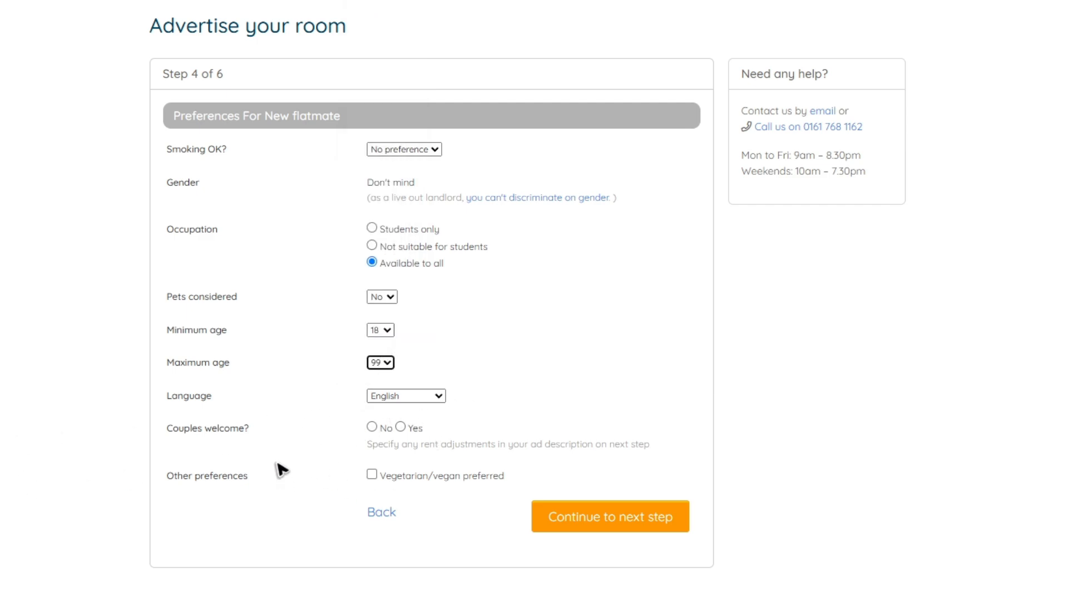
Answer Yes to couples welcome and continue to Step 5
left_click(374, 428)
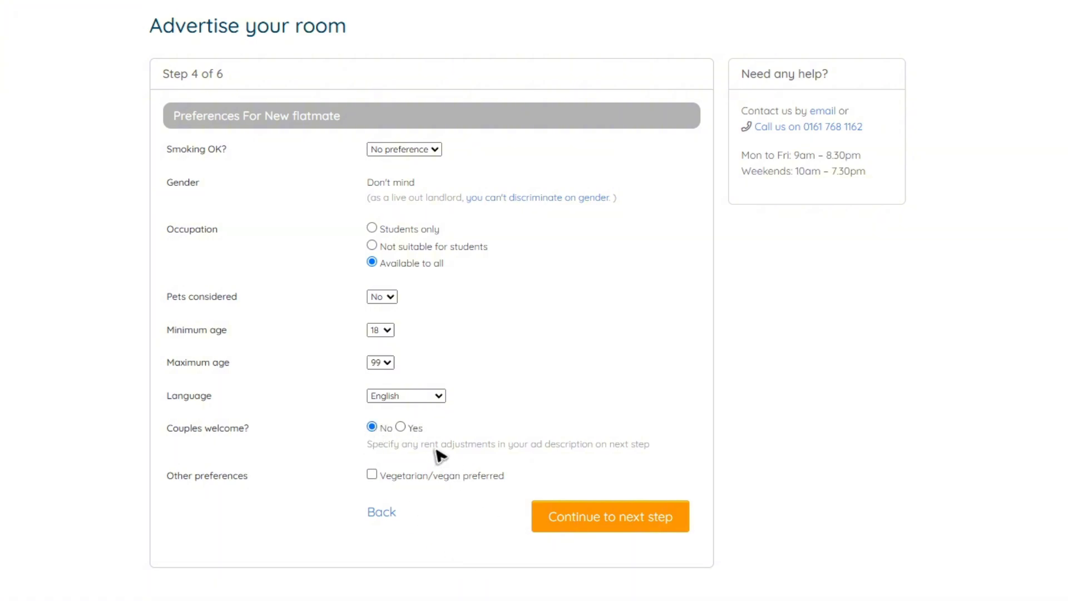
left_click(400, 426)
scroll(356, 333, "down", 3)
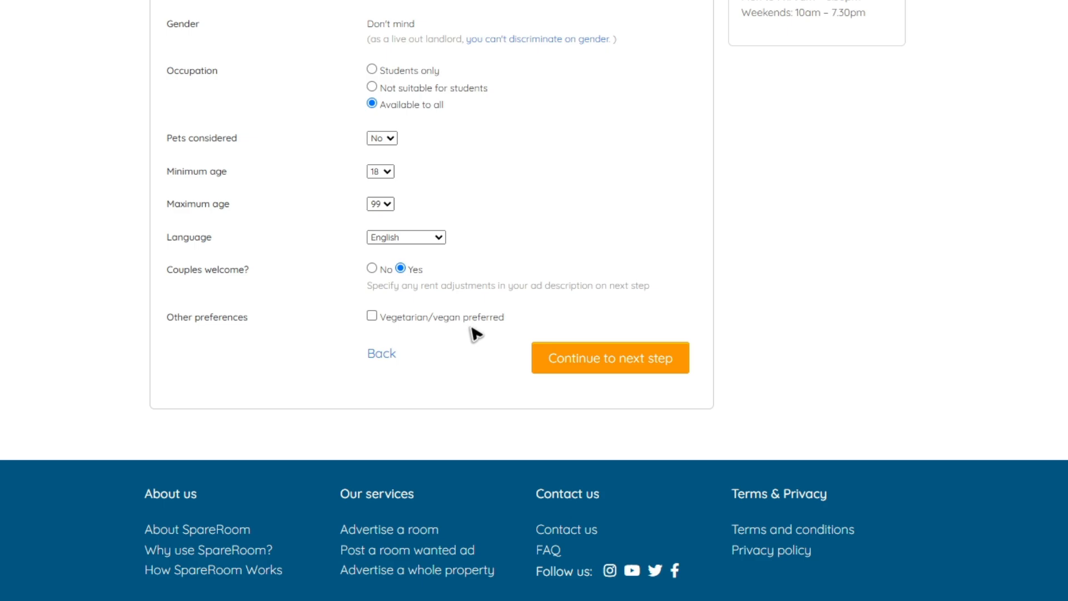
left_click(608, 358)
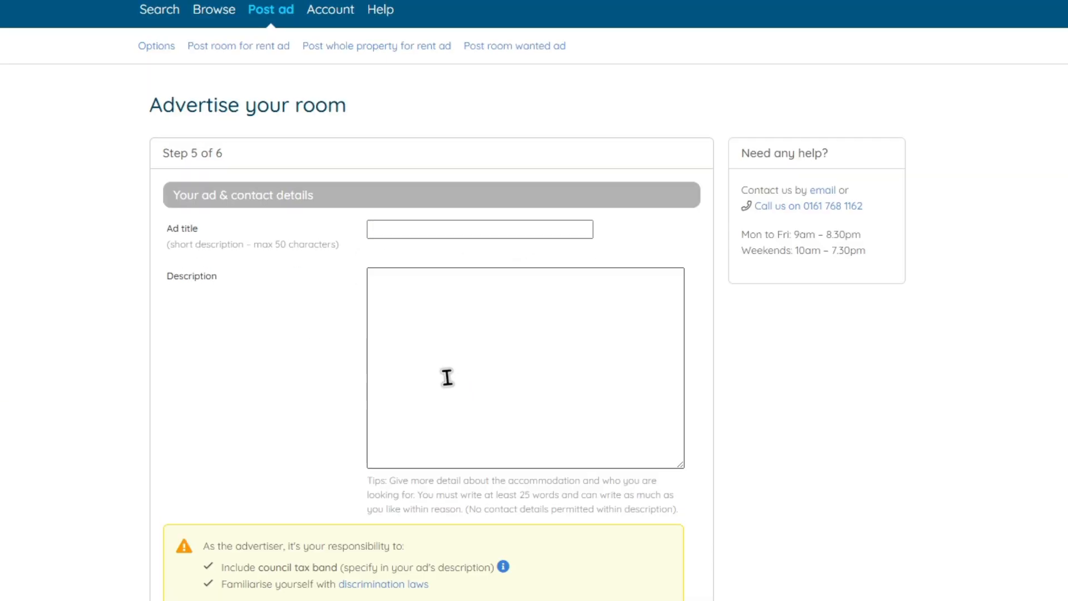
Title the ad 'Vacant Room for TWO'
left_click_drag(231, 236, 304, 322)
left_click(225, 437)
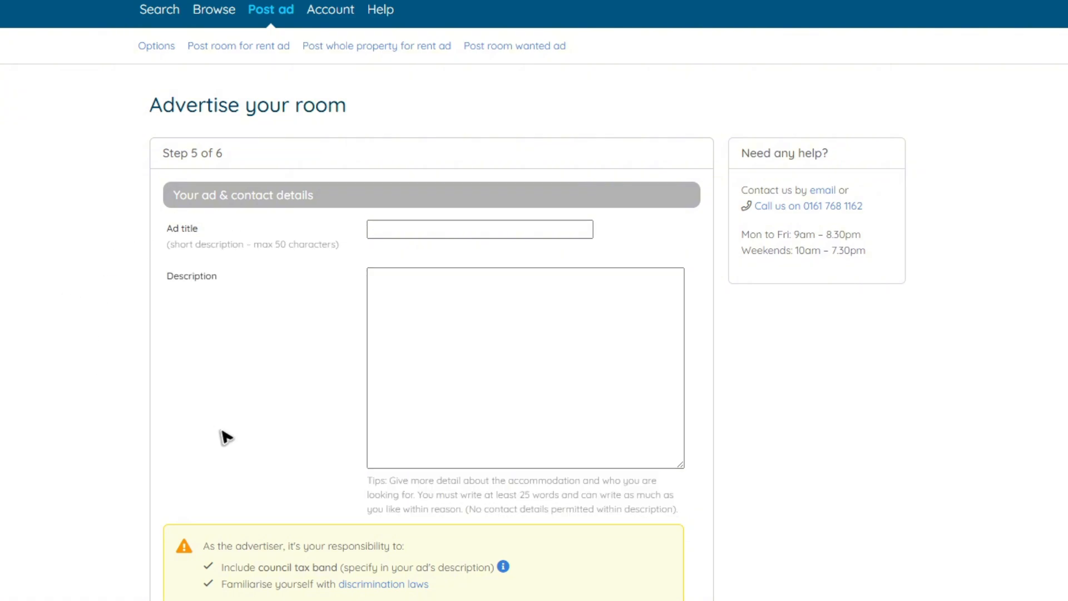
left_click(458, 236)
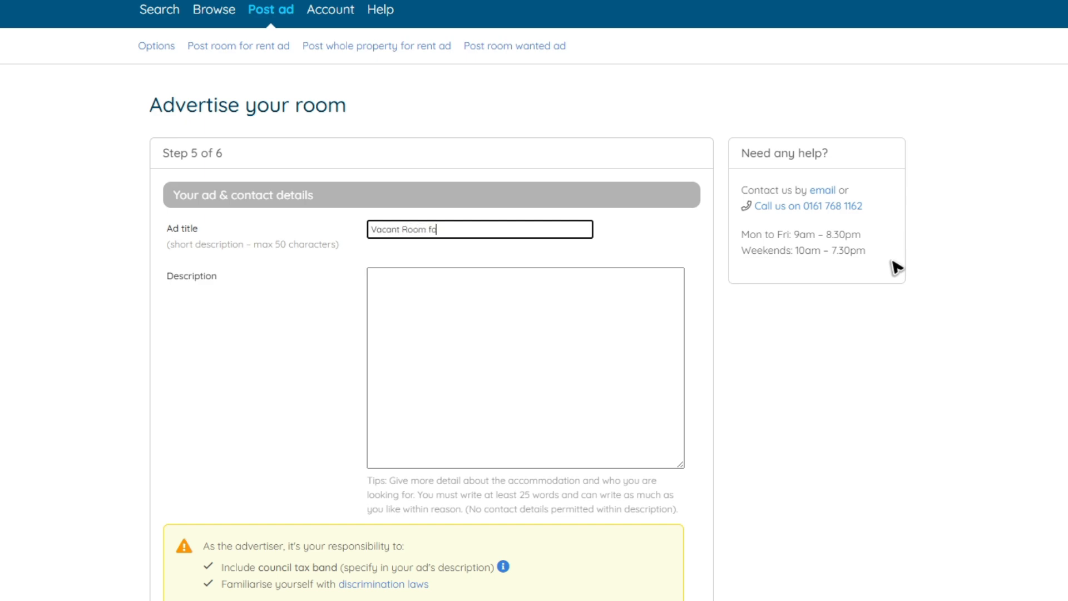
type("Vacant Room for 2")
key("BackSpace")
type("TWO")
Write a two-paragraph description: located in the area, open 24/7, contact for more details
left_click(434, 305)
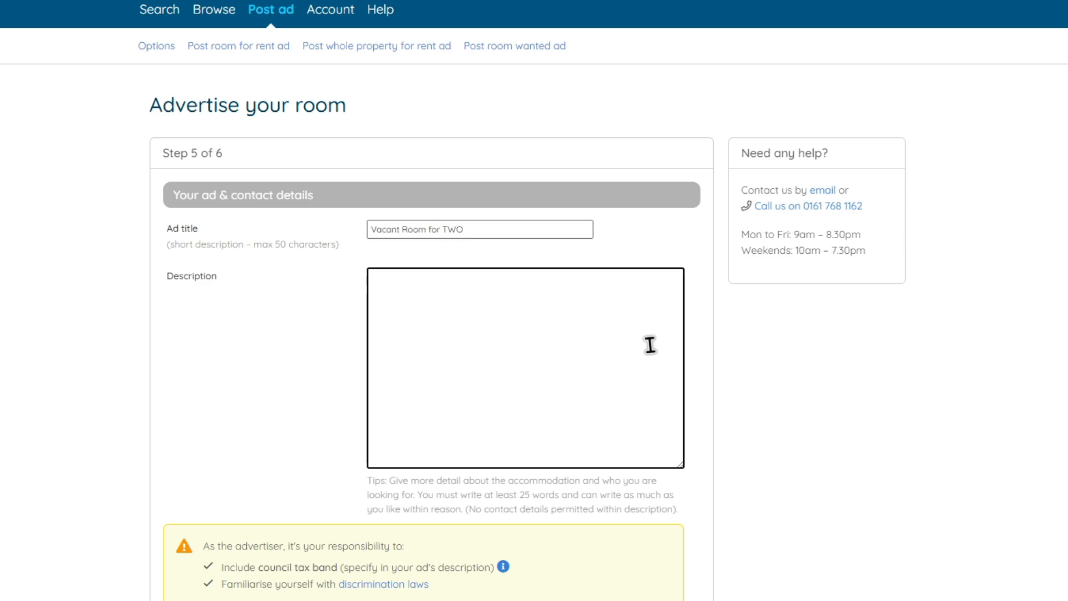
type("WE al")
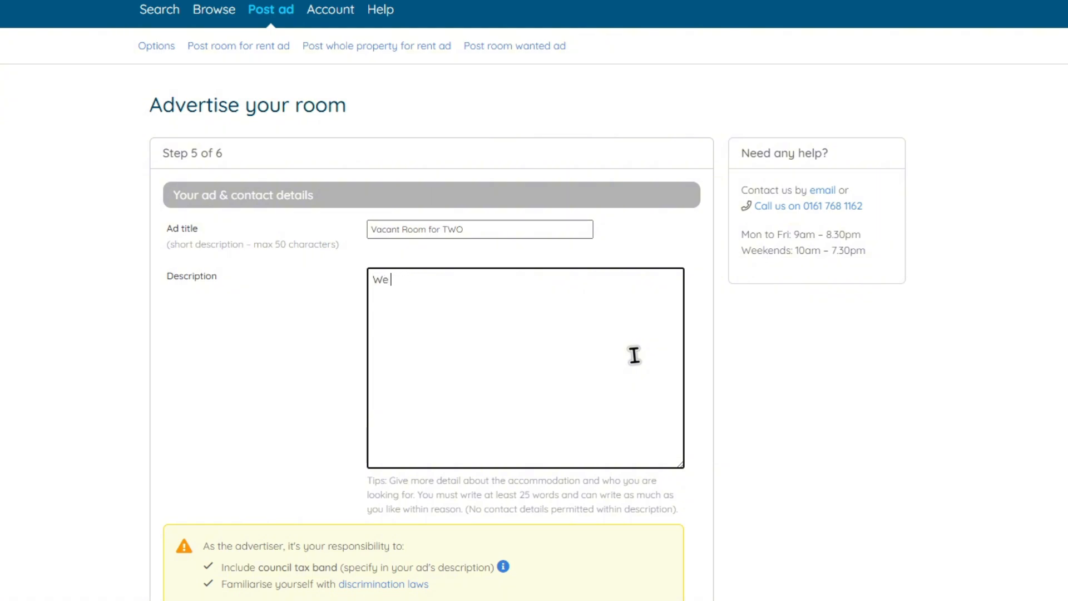
type("e lov")
key("BackSpace")
type("cated at this are () O")
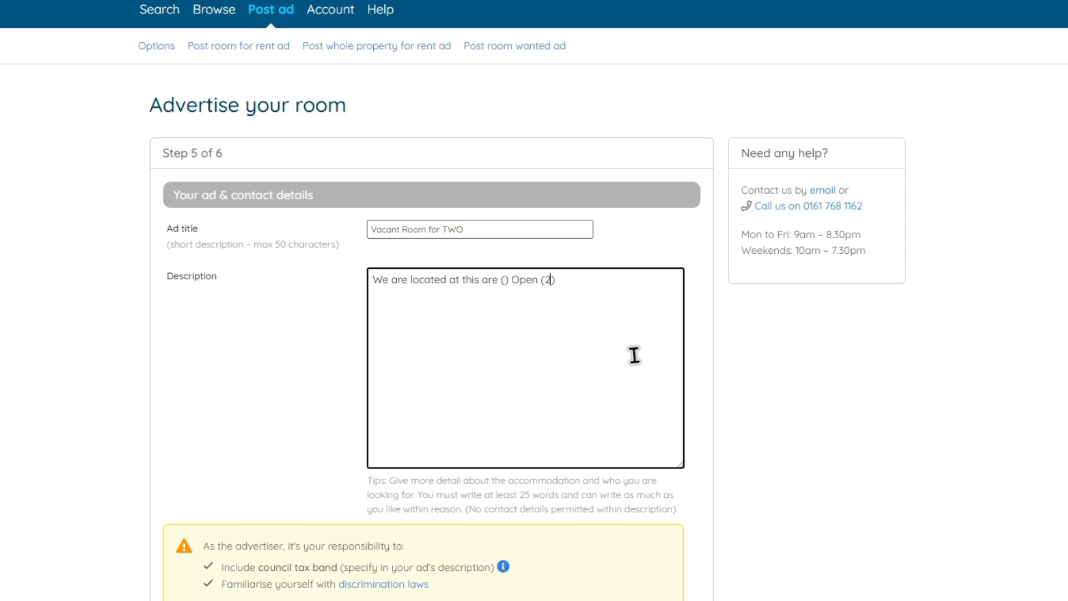
type("pen (24/7).")
key("Return")
key("Return")
type("Contact is pro")
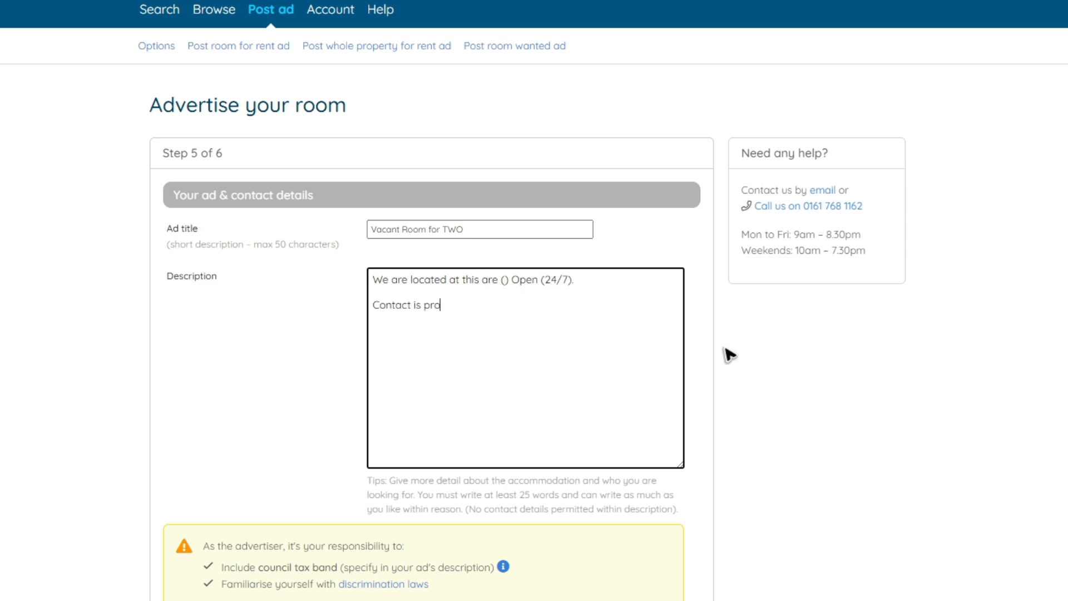
type("vided, you can go ahead and give us a q")
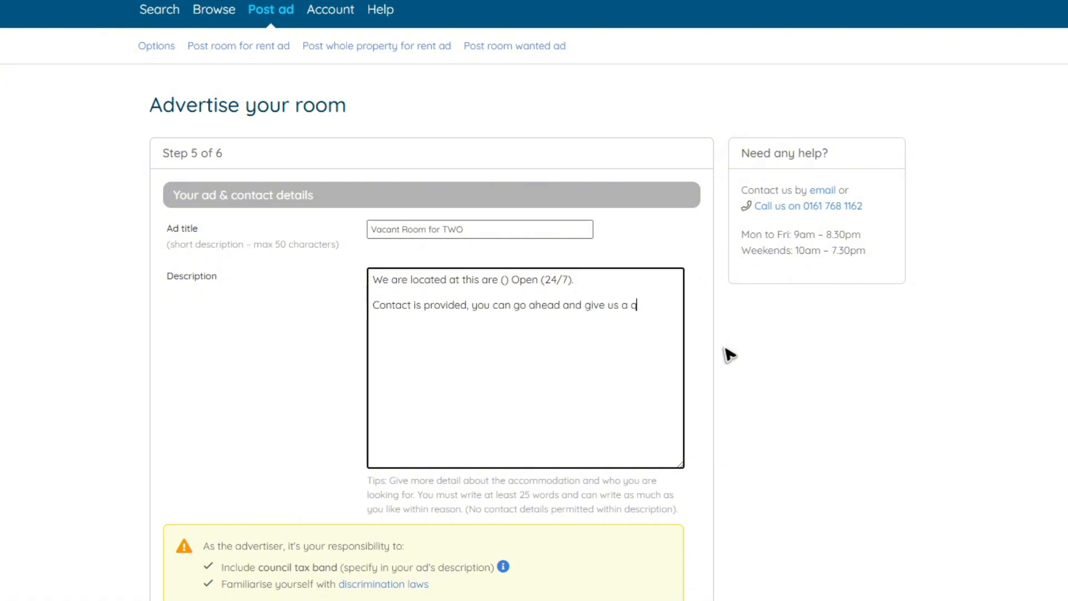
type("more de")
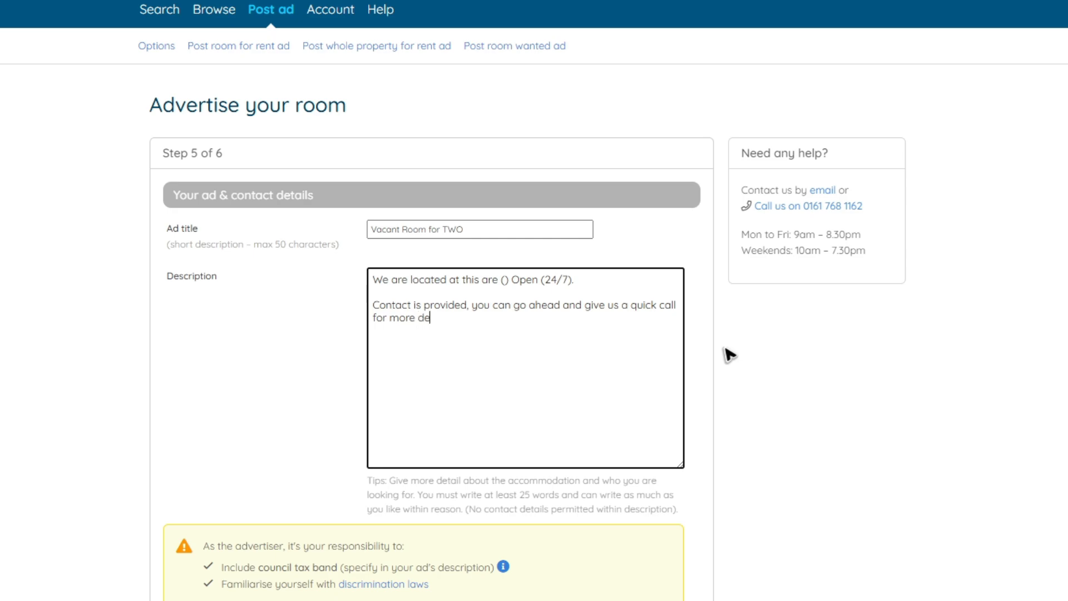
type("tais.")
scroll(553, 269, "down", 4)
scroll(565, 236, "down", 3)
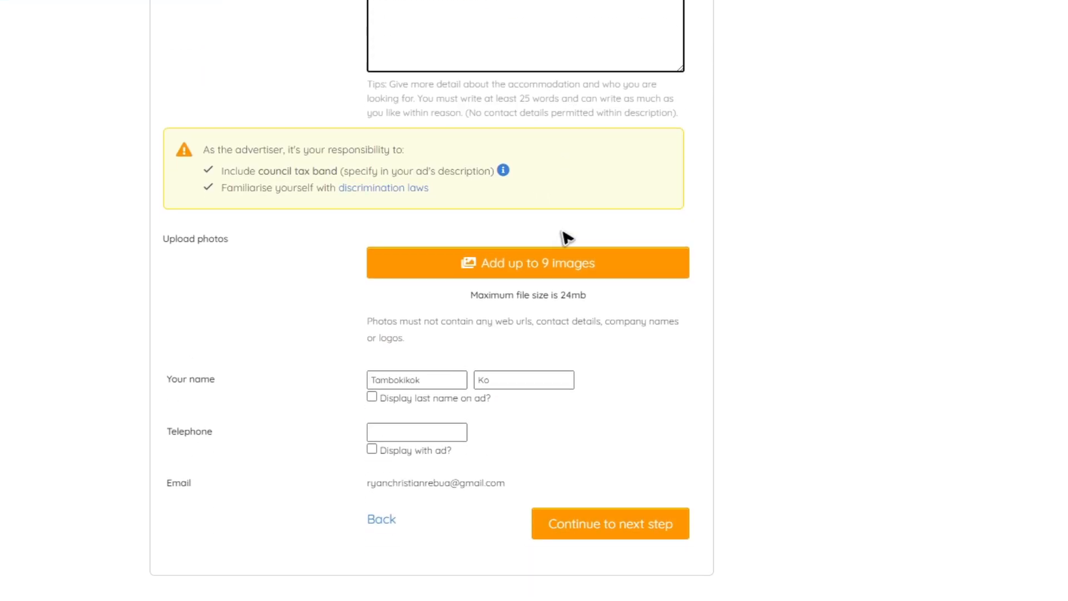
scroll(571, 197, "up", 1)
scroll(569, 196, "up", 3)
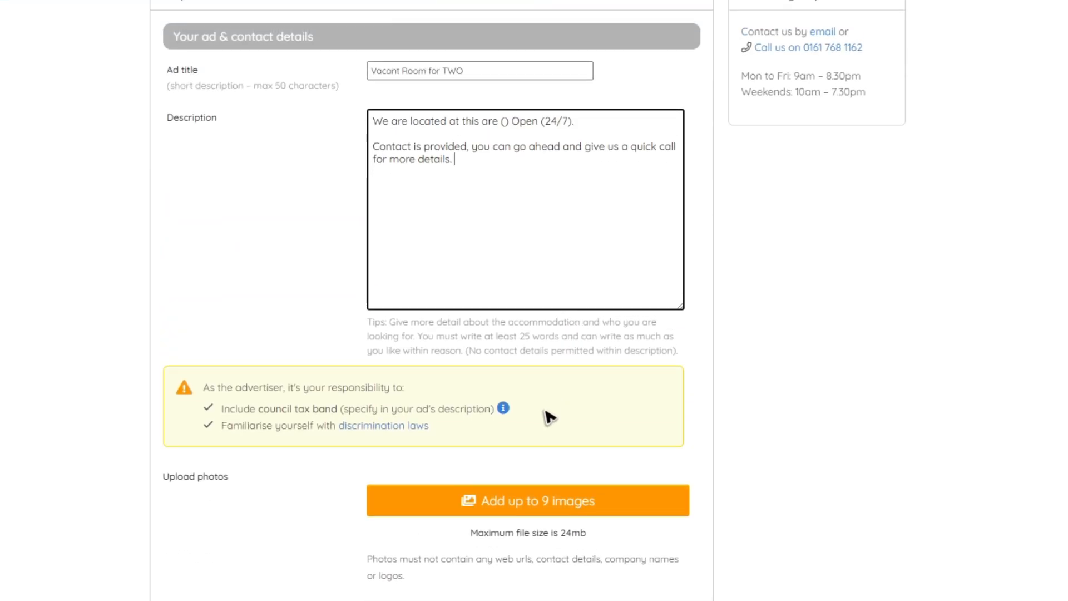
Upload the image bbb from Folders > FixMe as the ad's first photo
left_click(539, 503)
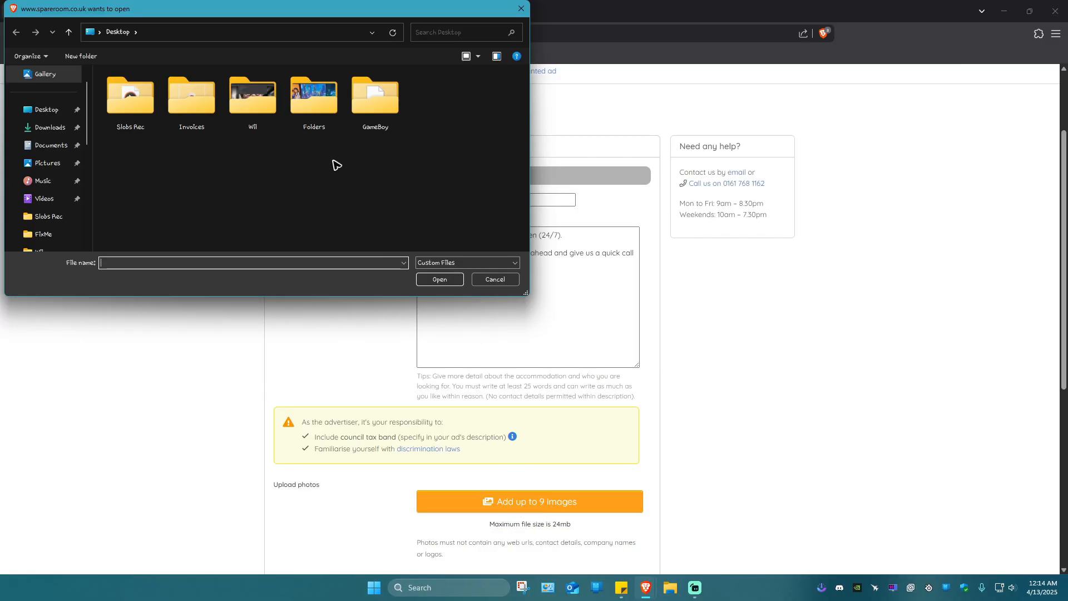
double_click(314, 101)
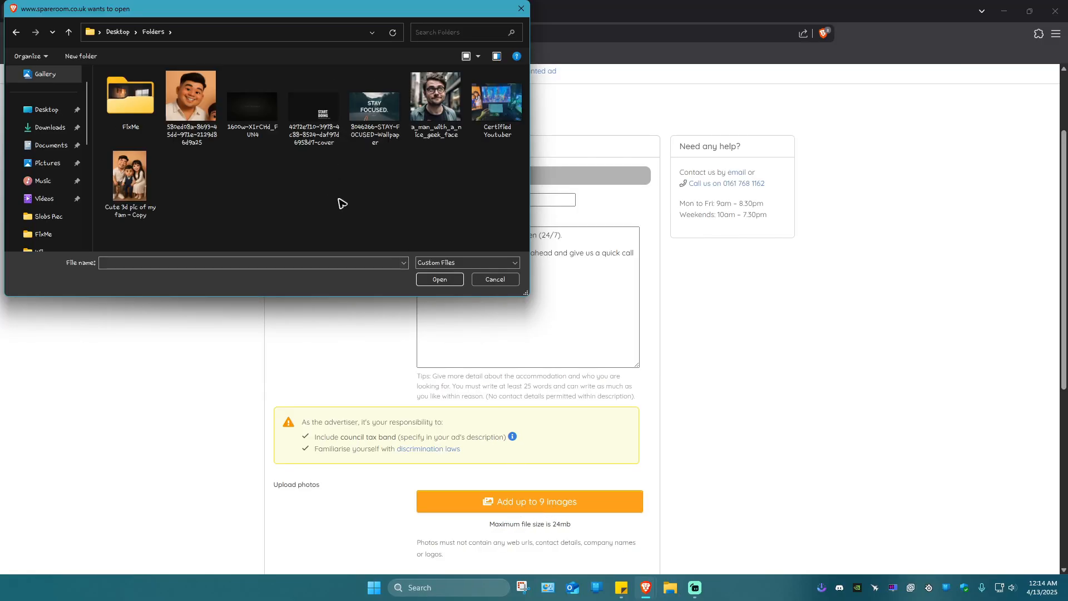
double_click(134, 103)
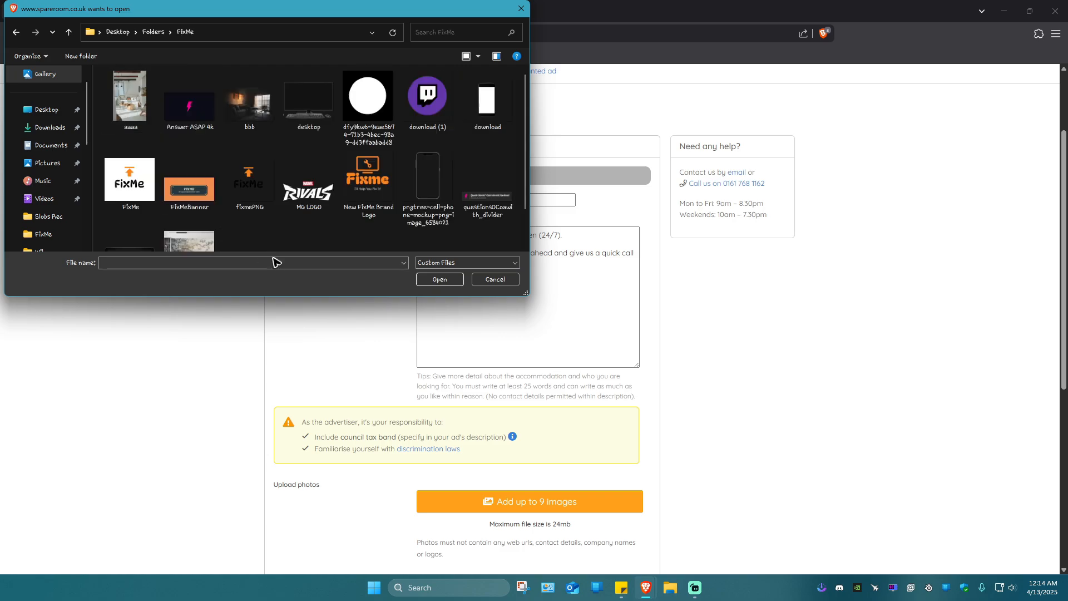
left_click(249, 102)
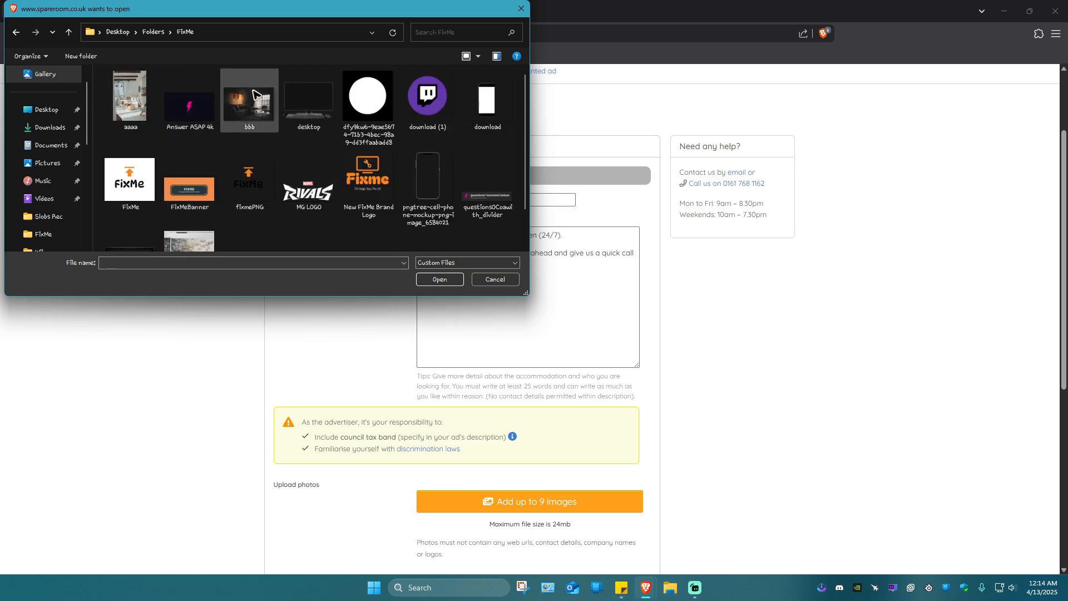
left_click(439, 280)
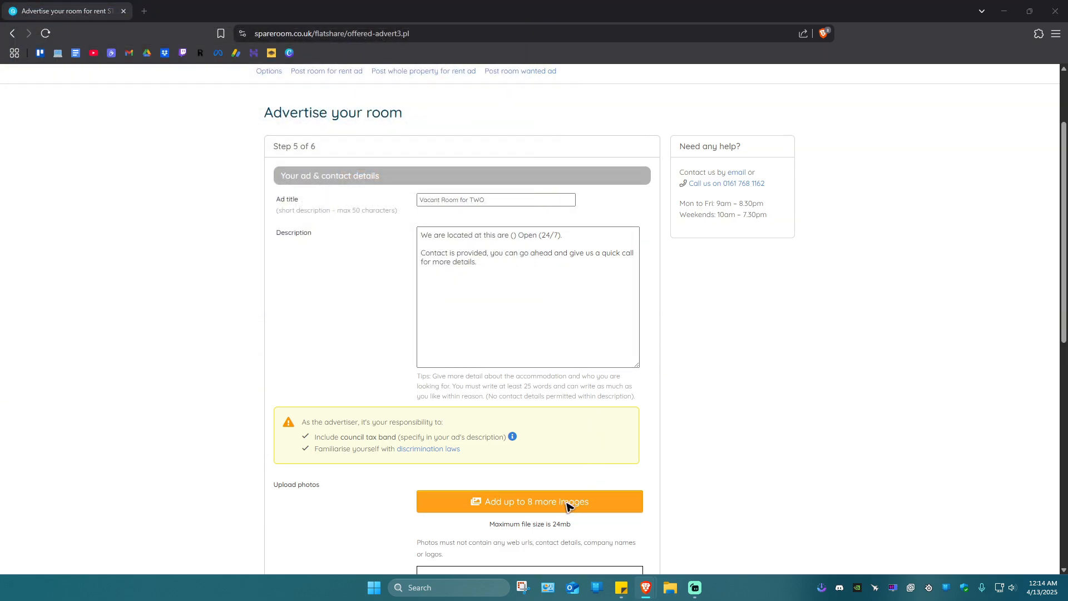
Upload the aaaa image as the ad's second photo
left_click(570, 506)
left_click(146, 108)
left_click(440, 279)
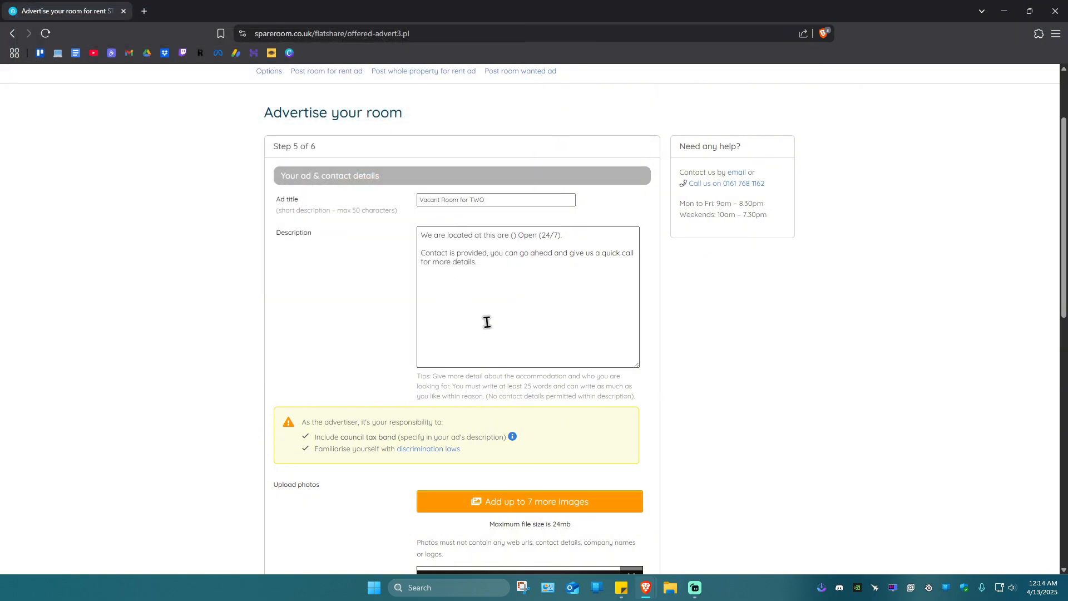
scroll(645, 379, "down", 4)
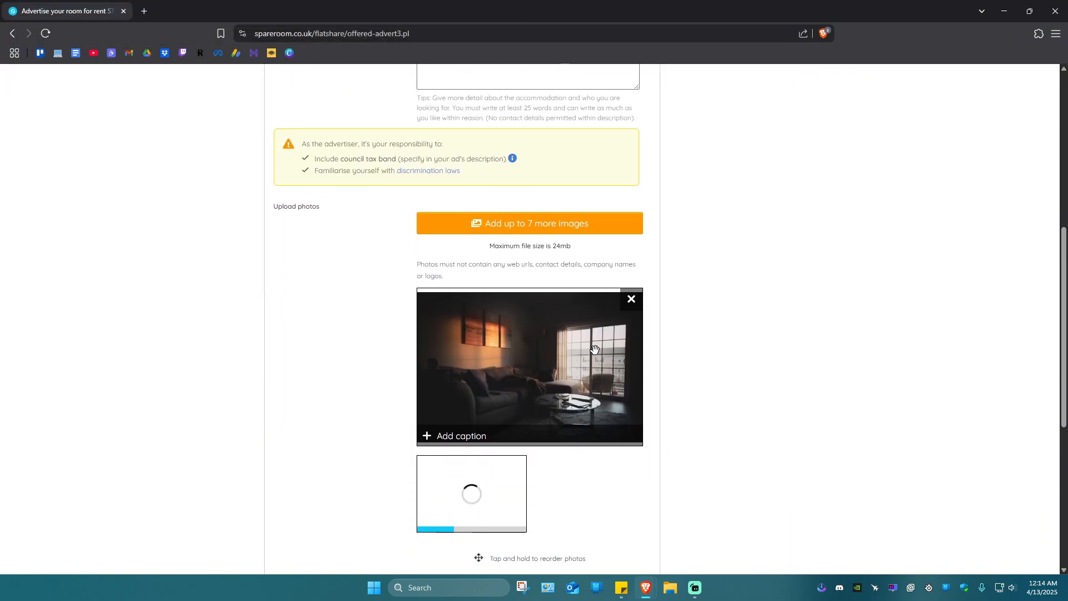
scroll(465, 336, "down", 2)
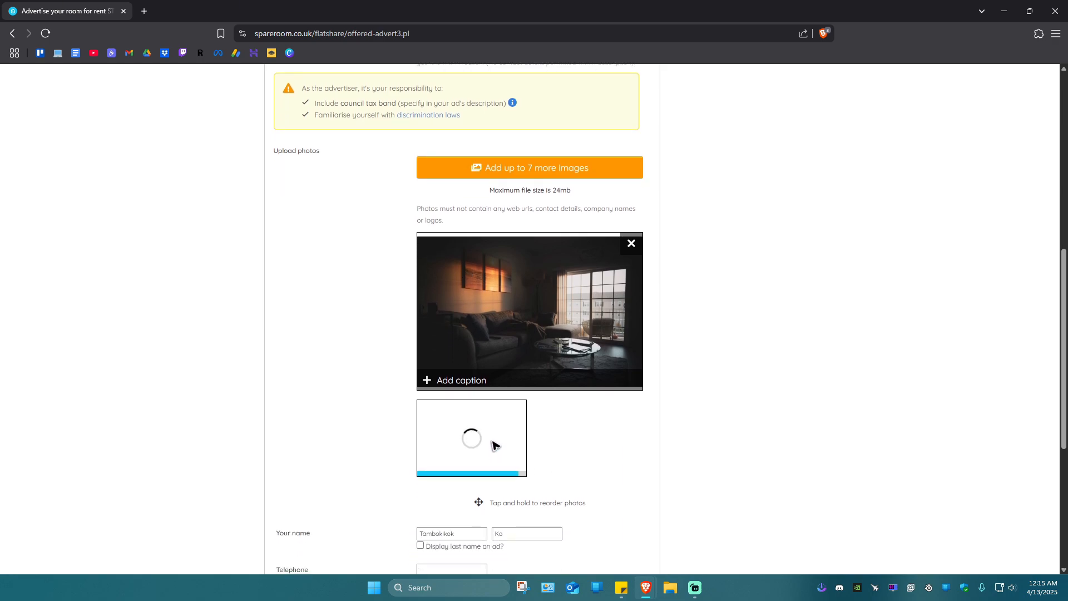
scroll(498, 415, "down", 4)
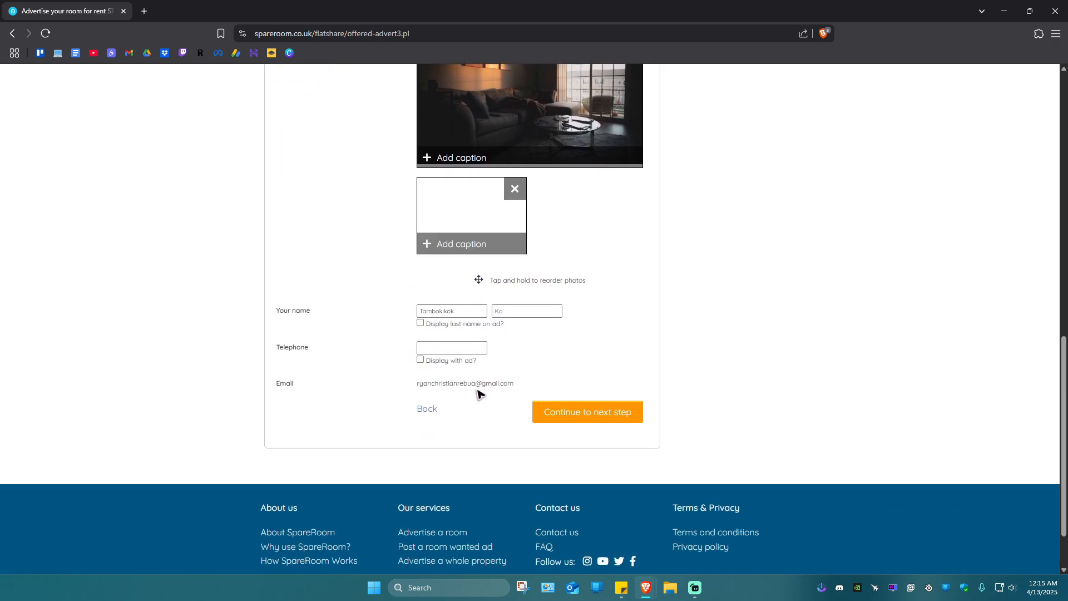
Review the contact details, keep the phone number hidden, and continue to Step 6
left_click(471, 313)
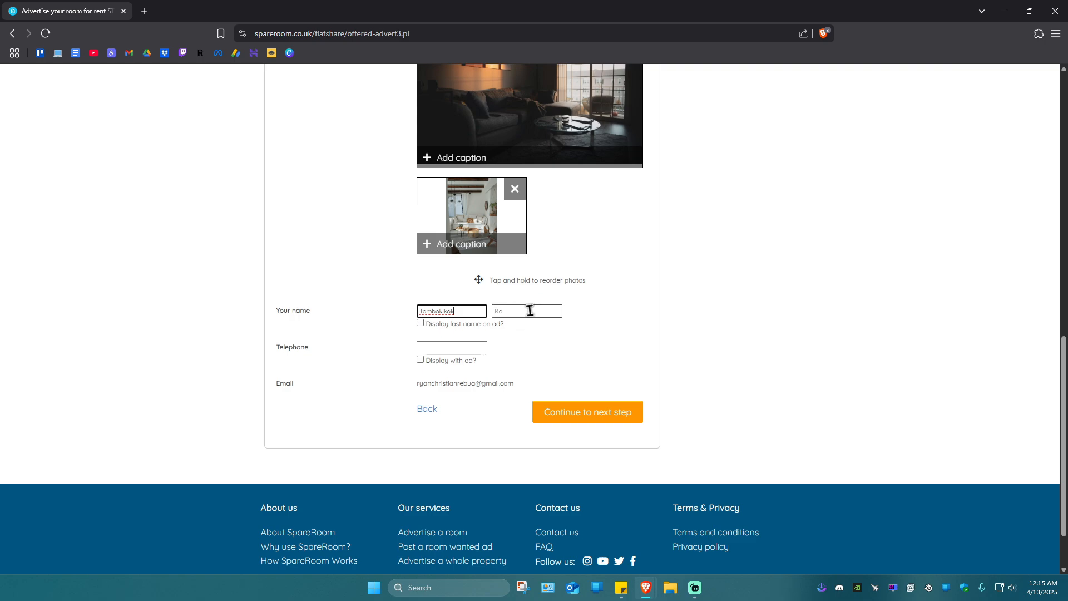
left_click(505, 384)
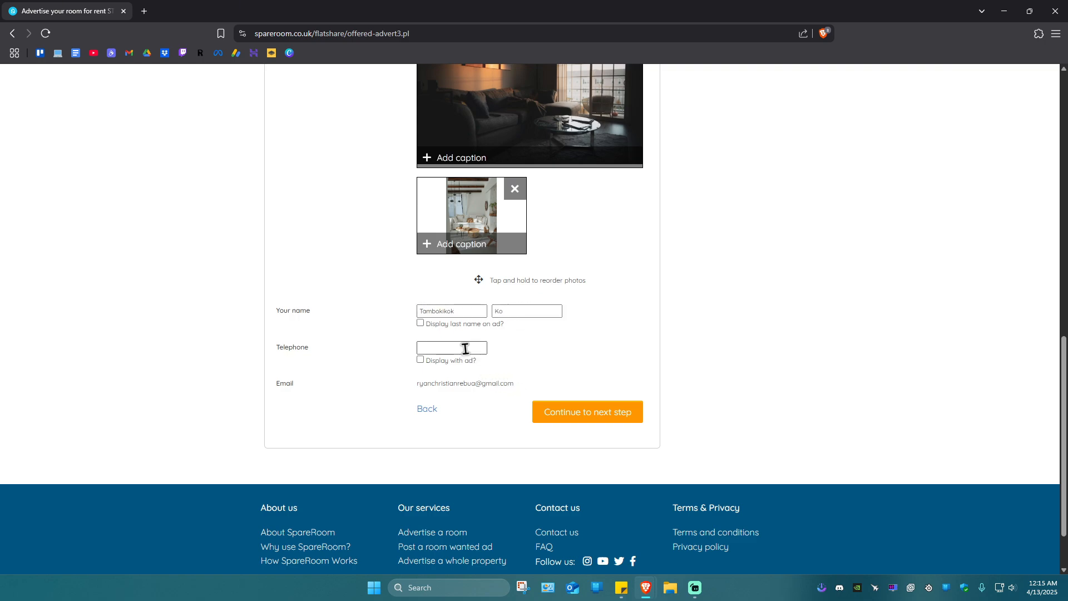
left_click(443, 348)
left_click(420, 360)
left_click(420, 360)
left_click_drag(417, 384, 501, 386)
left_click(609, 378)
scroll(597, 282, "up", 5)
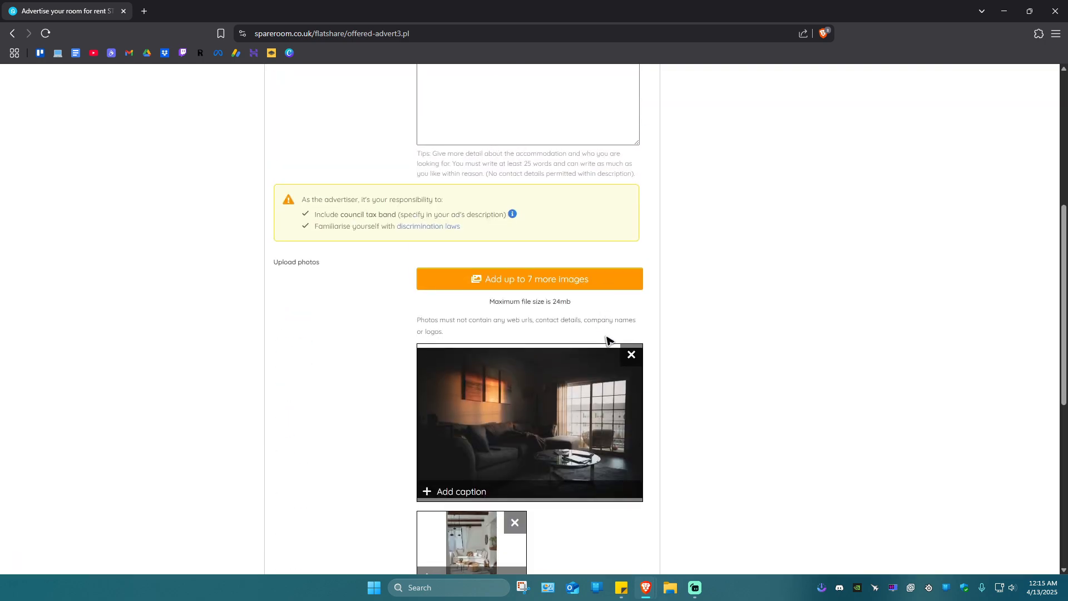
scroll(609, 341, "down", 3)
scroll(608, 350, "down", 3)
left_click(601, 370)
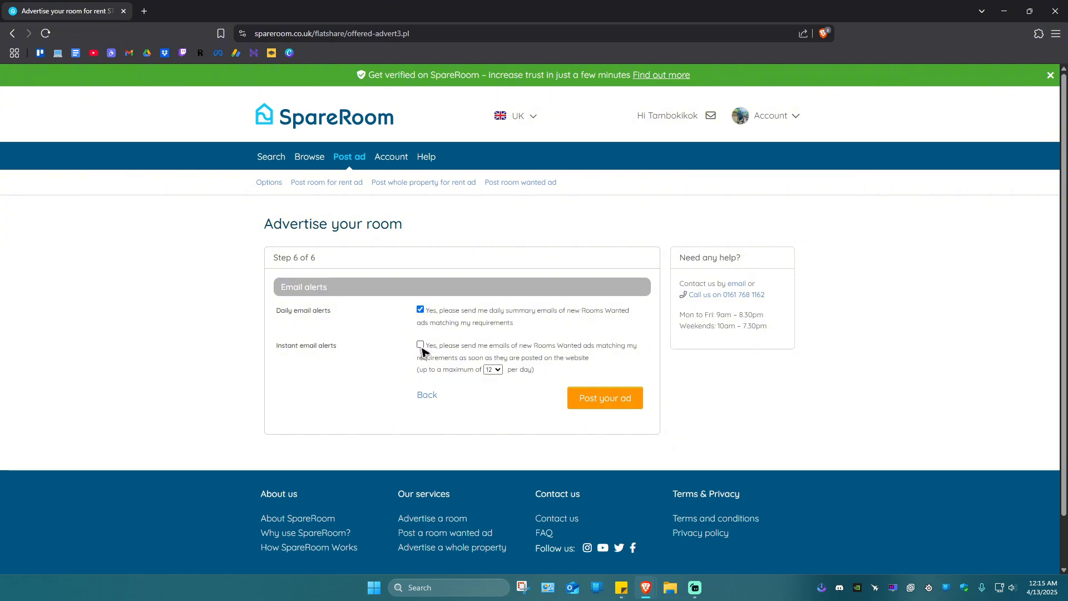
Switch off the daily e-mail alerts and post the room ad live
left_click_drag(332, 312, 284, 310)
left_click(354, 388)
left_click_drag(347, 347, 278, 311)
left_click(341, 396)
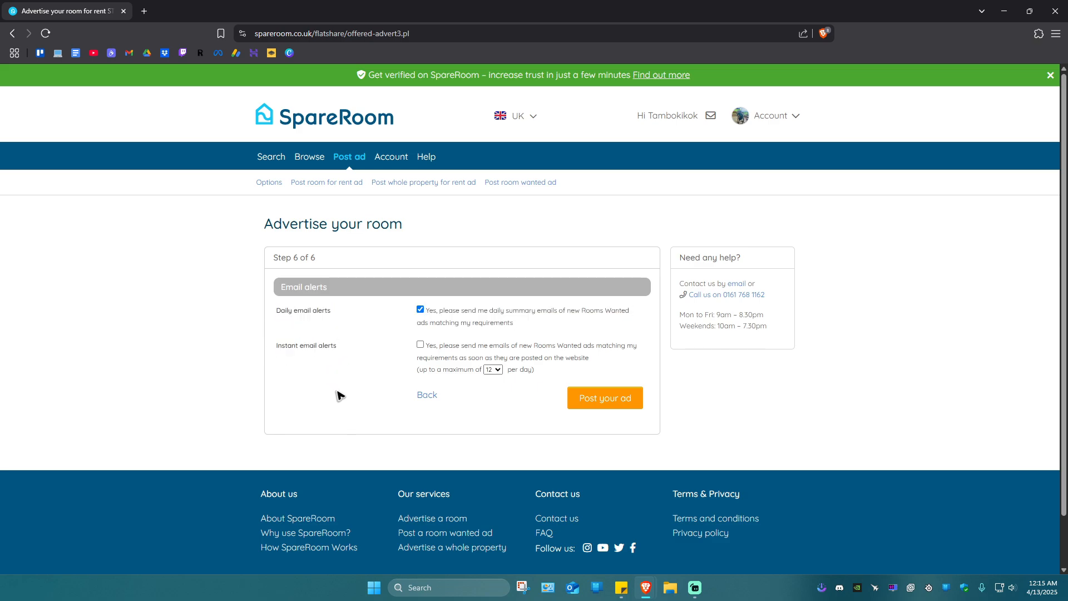
left_click(420, 311)
left_click(629, 406)
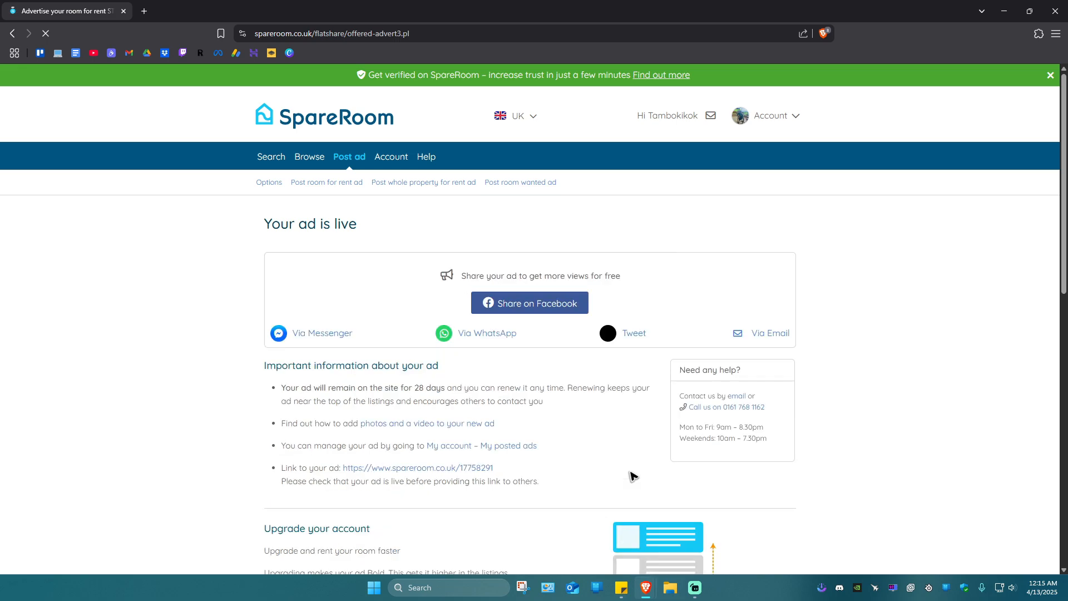
Review the 'Your ad is live' confirmation page with its 28-day listing, share options and ad link
left_click_drag(433, 269, 241, 268)
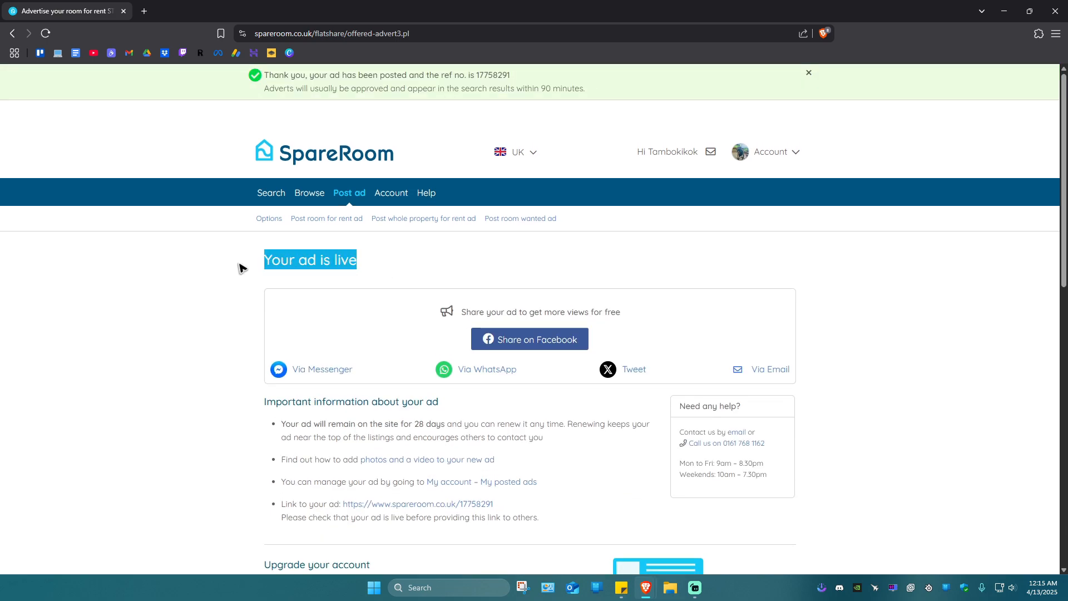
left_click(442, 236)
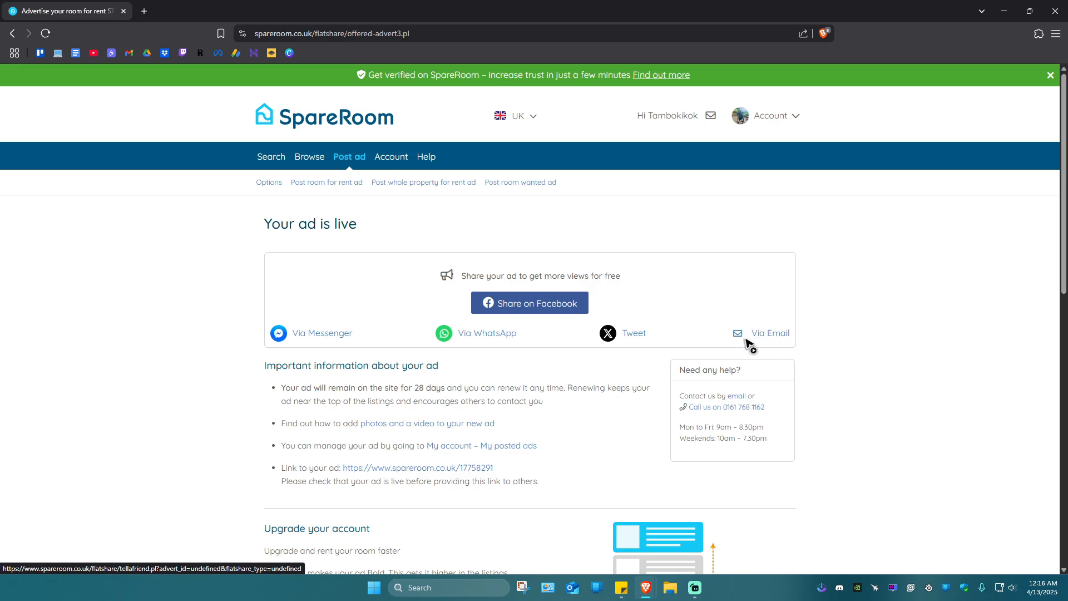
scroll(689, 336, "down", 10)
scroll(690, 336, "up", 5)
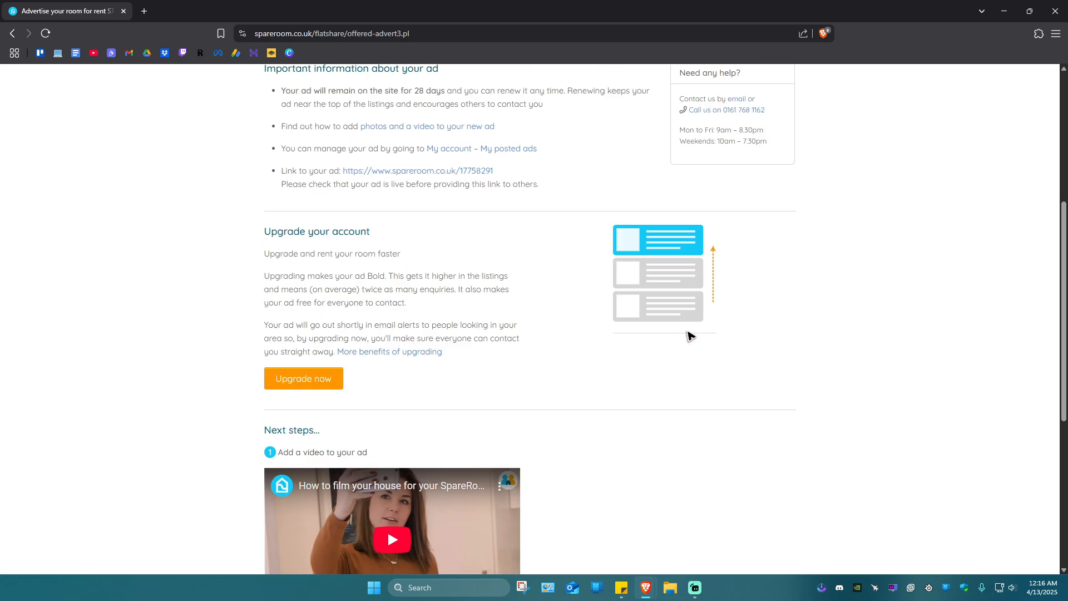
scroll(689, 336, "up", 5)
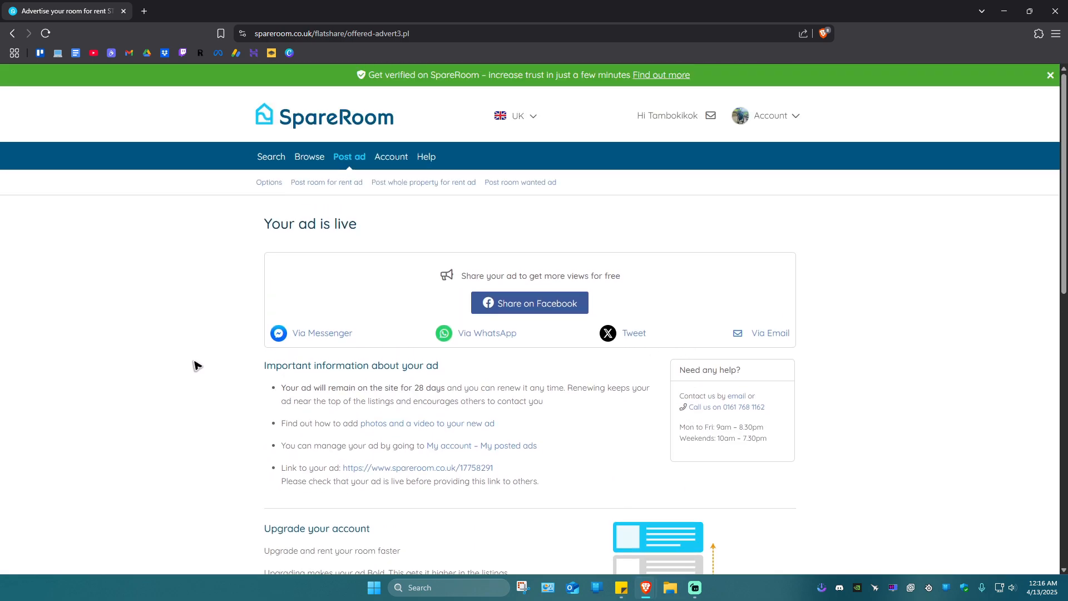